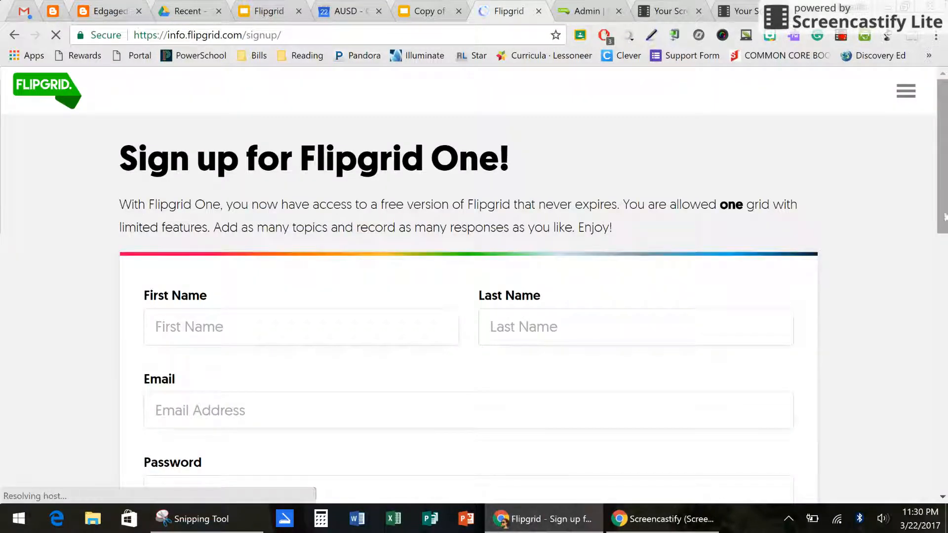
# Review the sign-up form's Account Type and Instruction Type choices, keeping the free account type.
pyautogui.moveTo(943, 209); pyautogui.dragTo(946, 304)
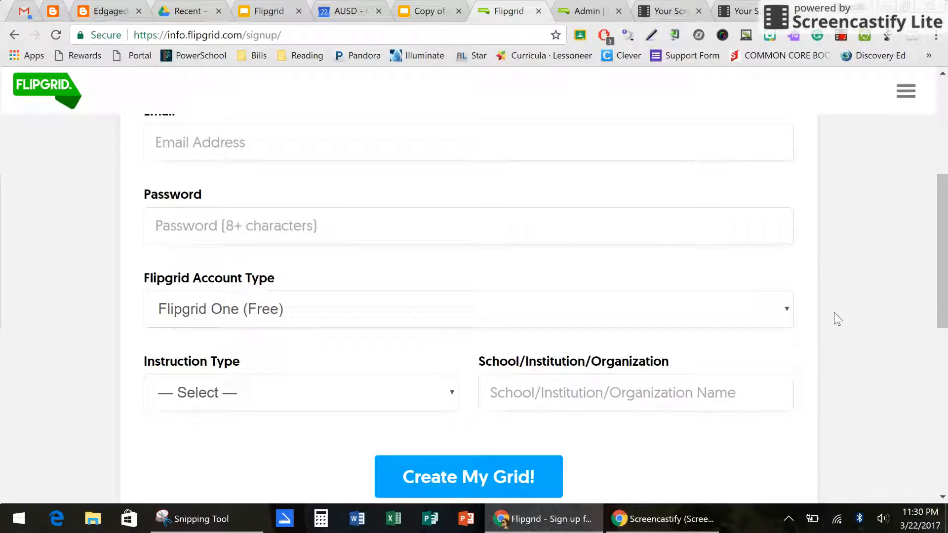
pyautogui.click(786, 315)
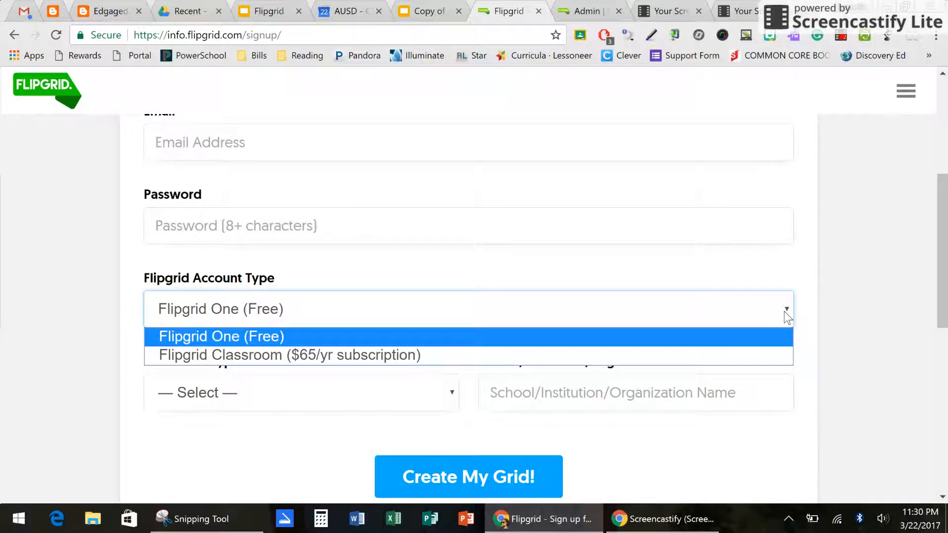
pyautogui.click(774, 341)
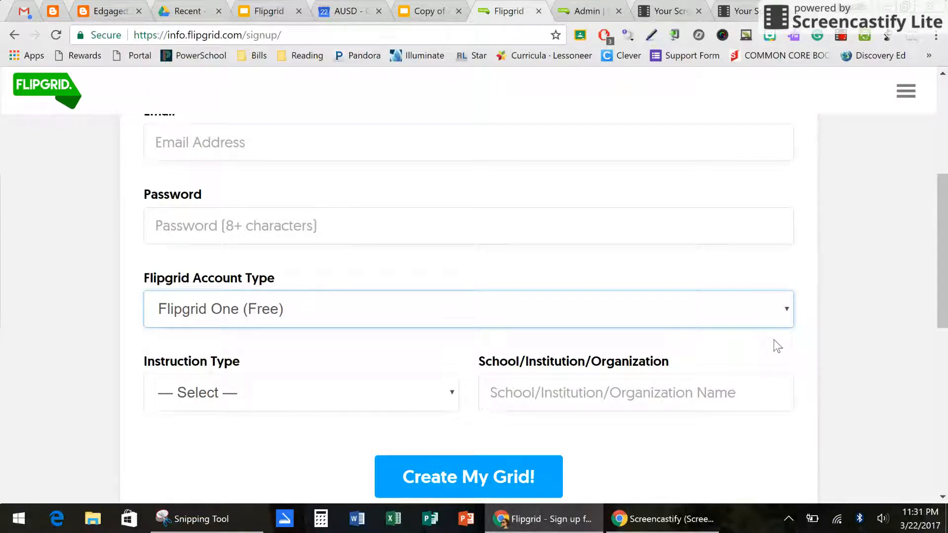
pyautogui.click(451, 397)
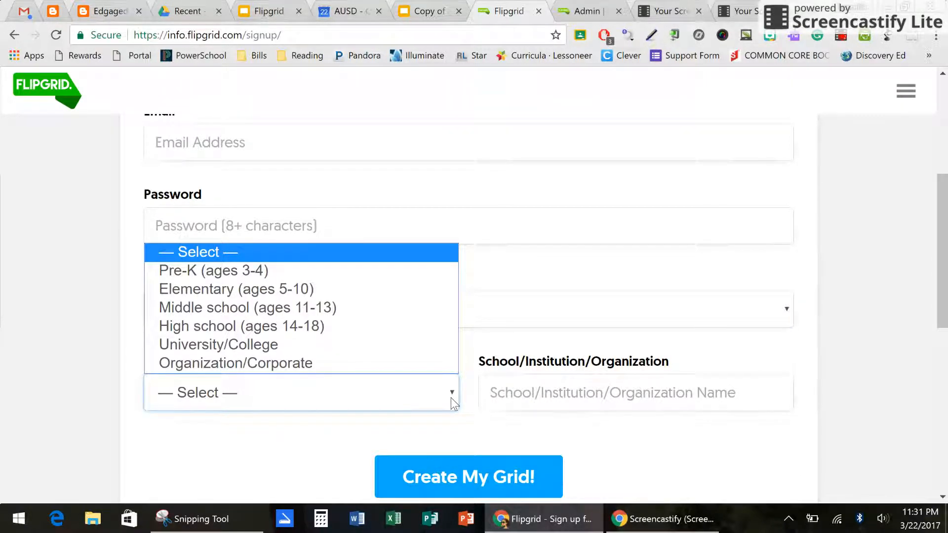
pyautogui.click(504, 398)
# Go to Admin Login from the site navigation menu.
pyautogui.scroll(-2, 645, 410)
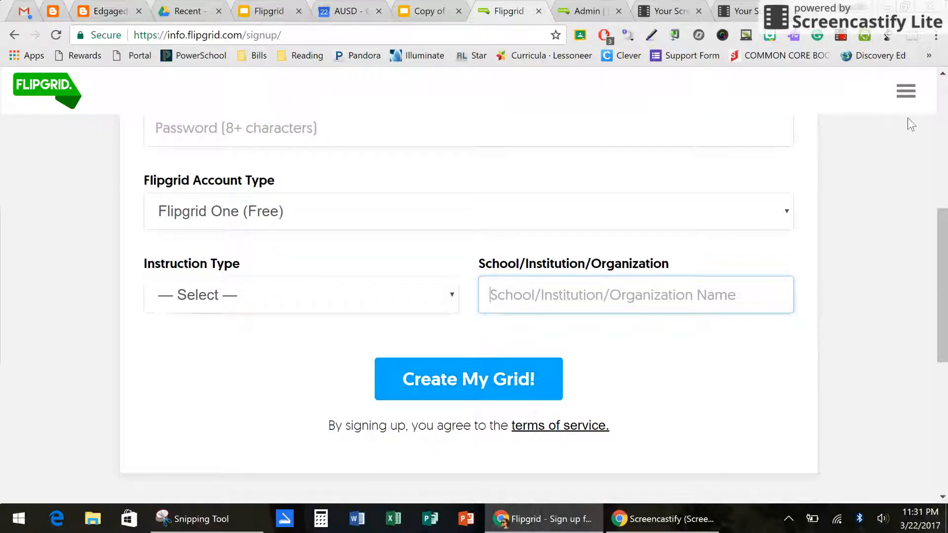
pyautogui.click(906, 96)
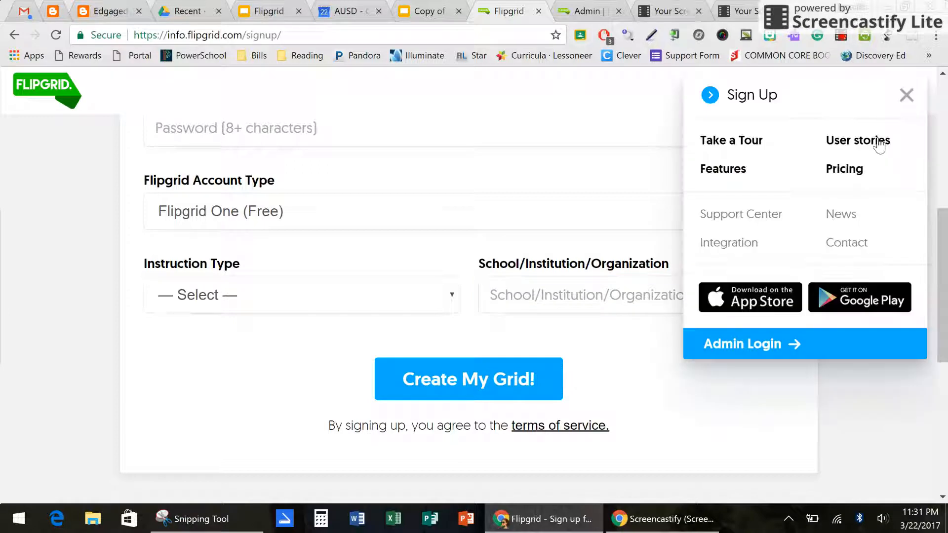
pyautogui.click(743, 354)
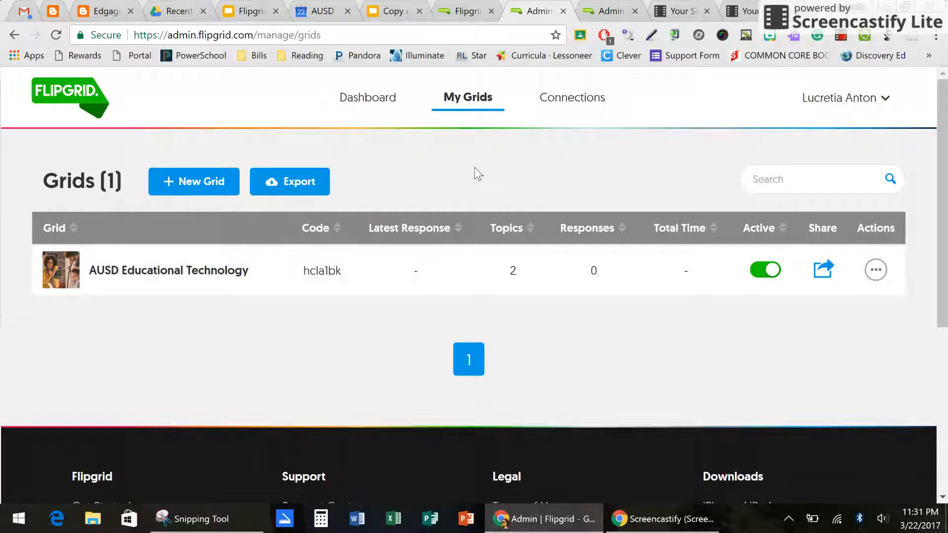
# Start a new grid from the My Grids page with + New Grid.
pyautogui.click(210, 187)
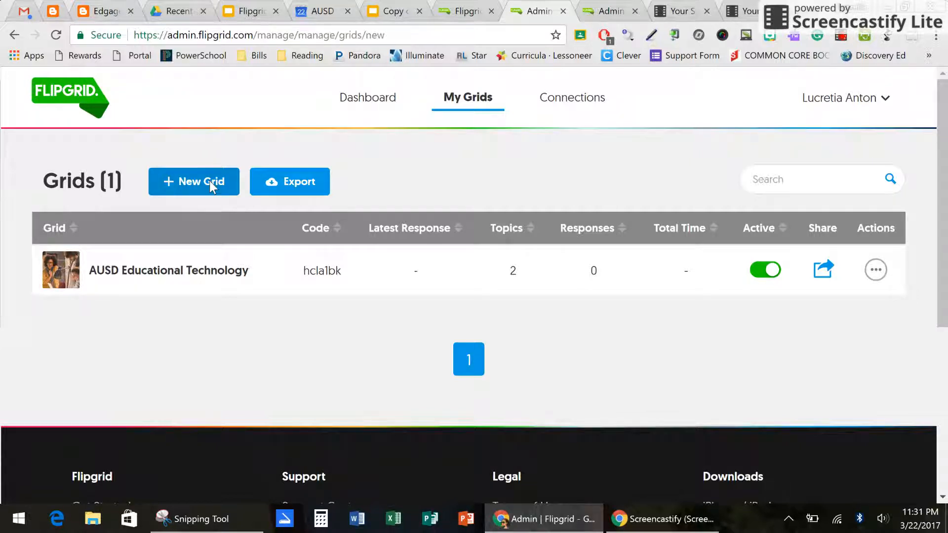
# Enter 'Demo Grid' as the grid name and switch on Moderate Responses.
pyautogui.click(191, 364)
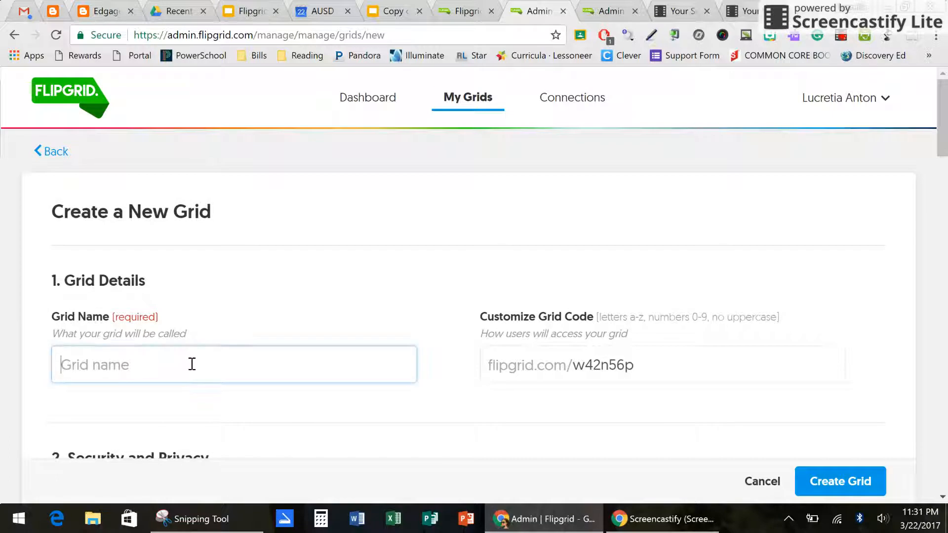
pyautogui.write('Demo Grid')
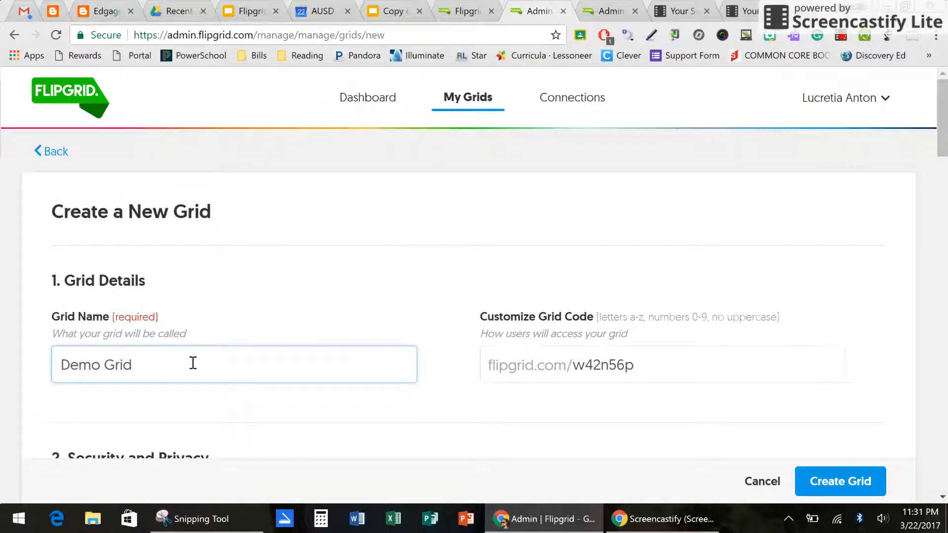
pyautogui.moveTo(944, 118); pyautogui.dragTo(944, 148)
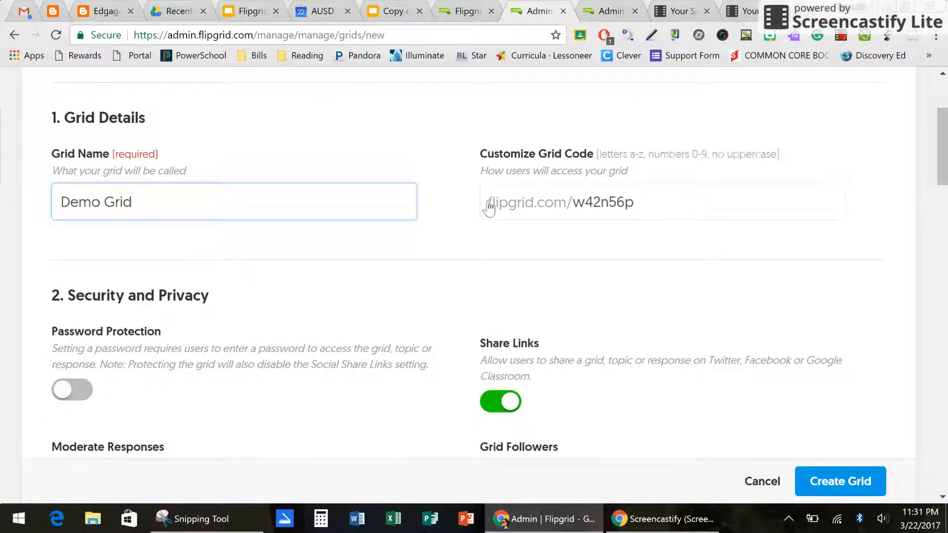
pyautogui.moveTo(943, 163); pyautogui.dragTo(945, 195)
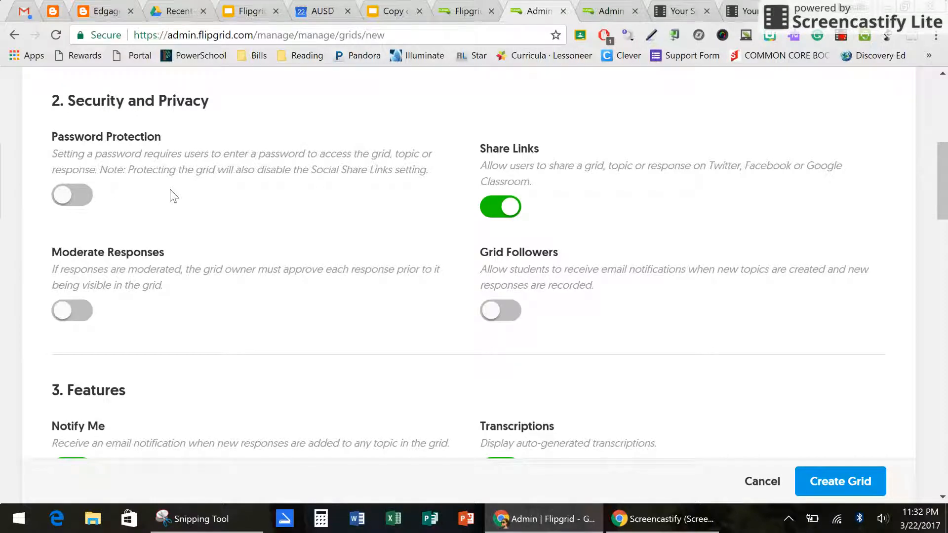
pyautogui.click(67, 314)
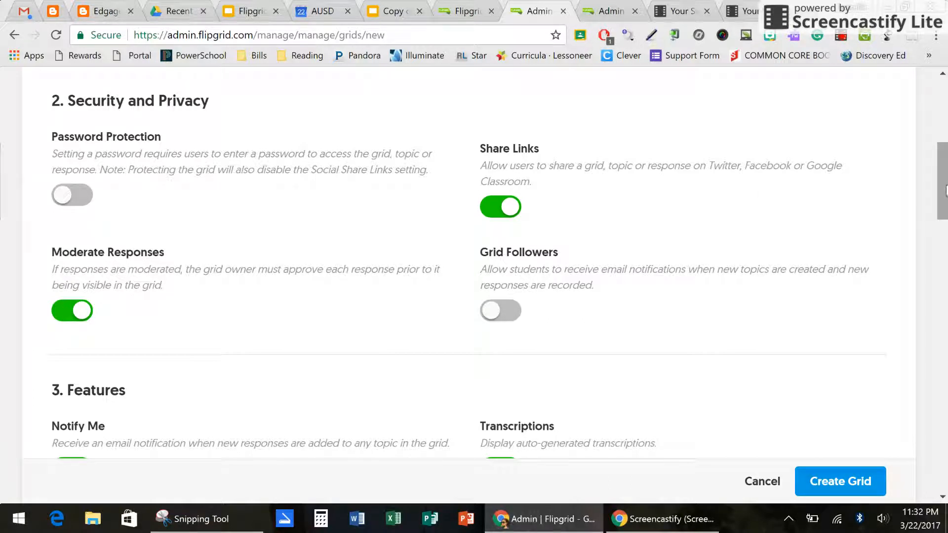
pyautogui.moveTo(945, 190)
pyautogui.mouseDown()
pyautogui.moveTo(945, 220)
pyautogui.moveTo(945, 198)
pyautogui.mouseUp()
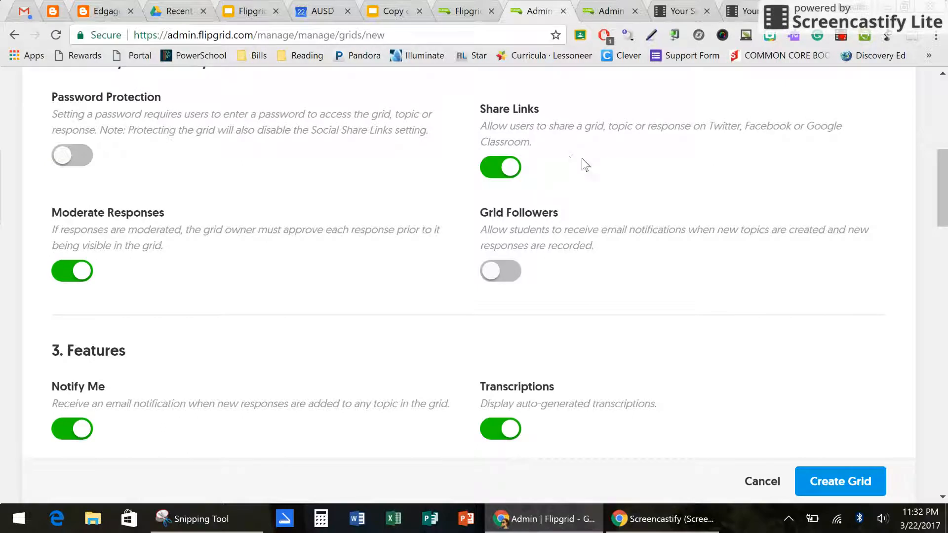
pyautogui.moveTo(943, 209); pyautogui.dragTo(943, 218)
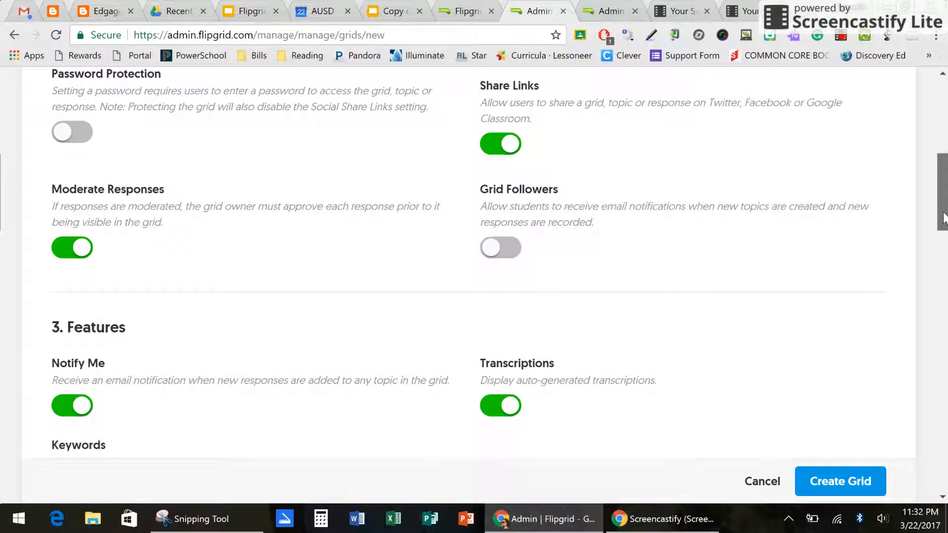
pyautogui.moveTo(943, 217); pyautogui.dragTo(945, 253)
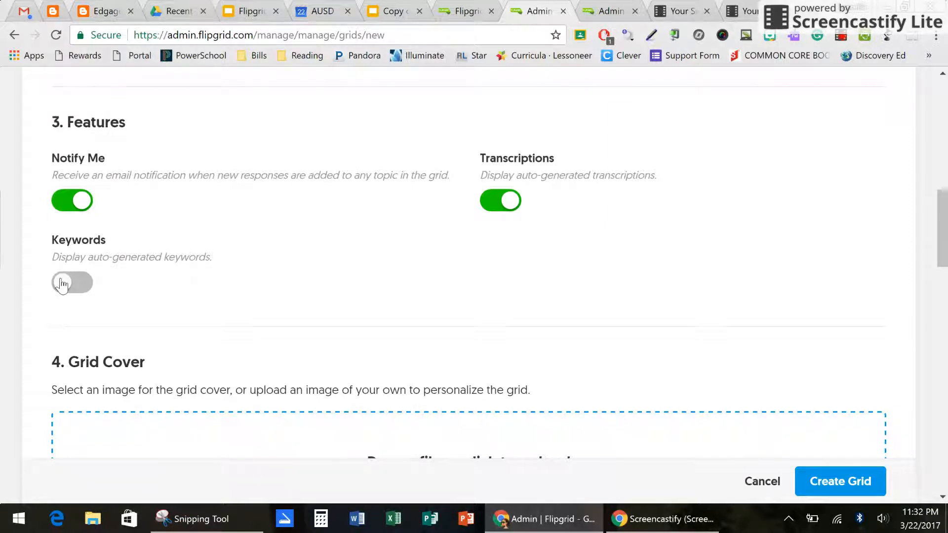
# Pick the cat-with-glasses picture as the grid cover and create Demo Grid.
pyautogui.scroll(-3, 944, 259)
pyautogui.moveTo(944, 261); pyautogui.dragTo(944, 403)
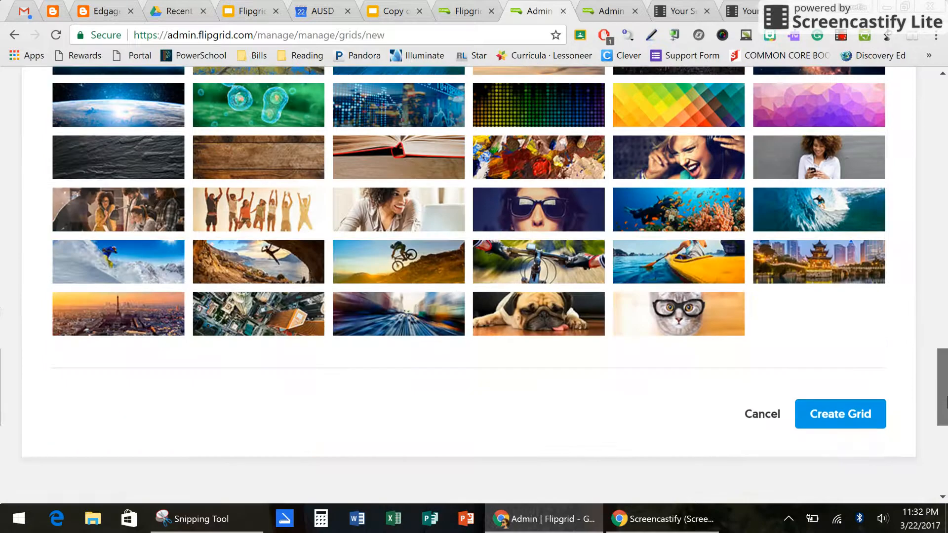
pyautogui.click(669, 329)
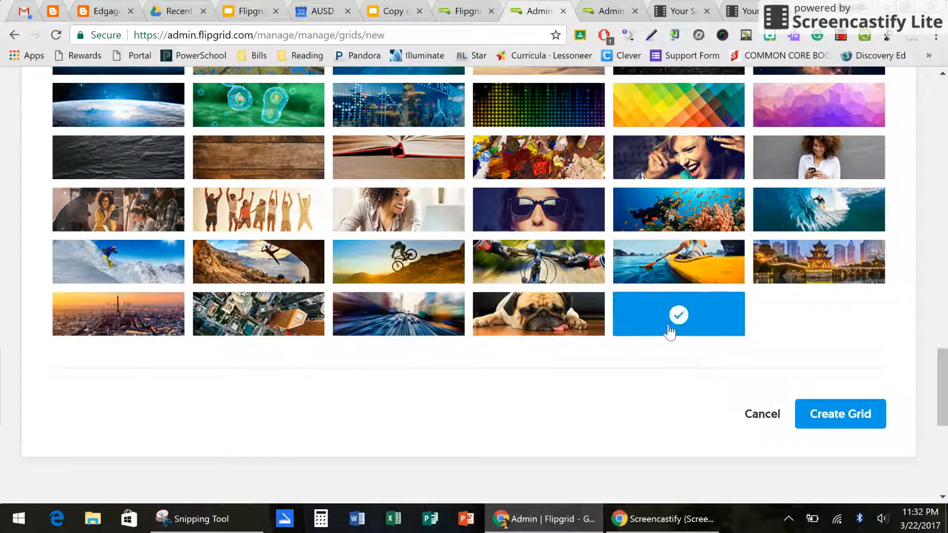
pyautogui.click(842, 417)
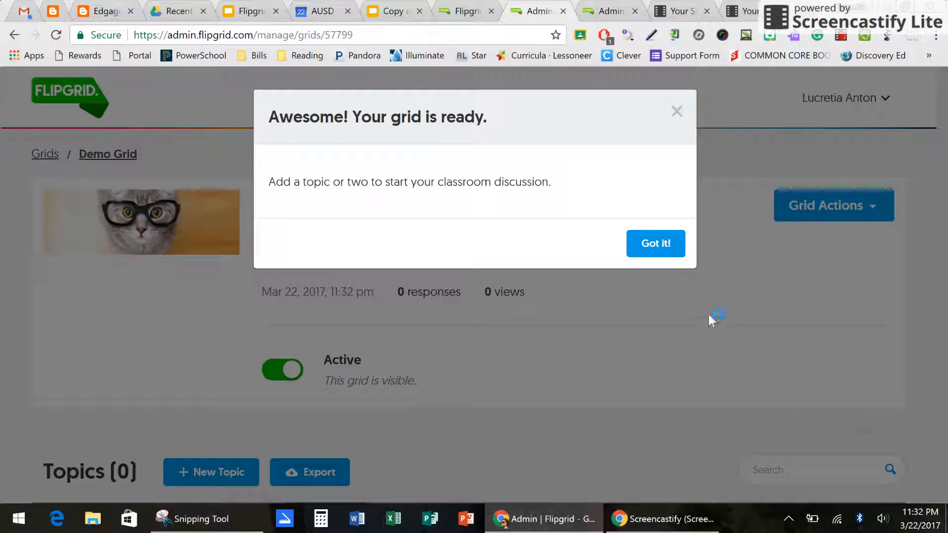
# Dismiss the grid-ready message and start a new topic in Demo Grid.
pyautogui.click(654, 247)
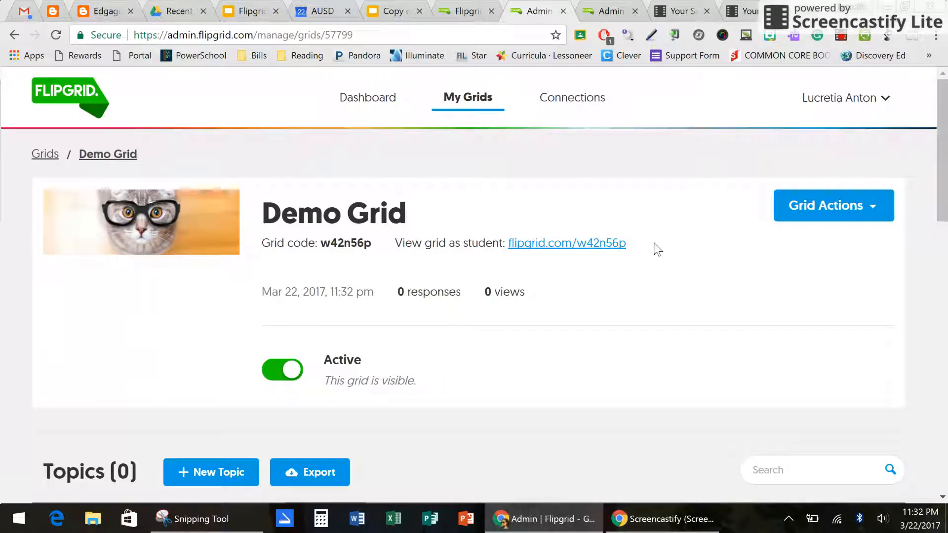
pyautogui.moveTo(944, 171); pyautogui.dragTo(946, 271)
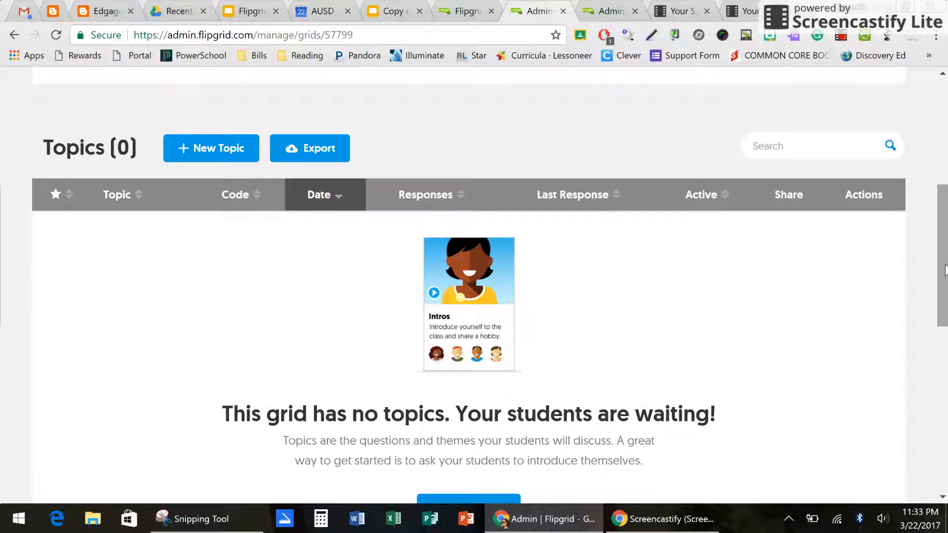
pyautogui.click(237, 150)
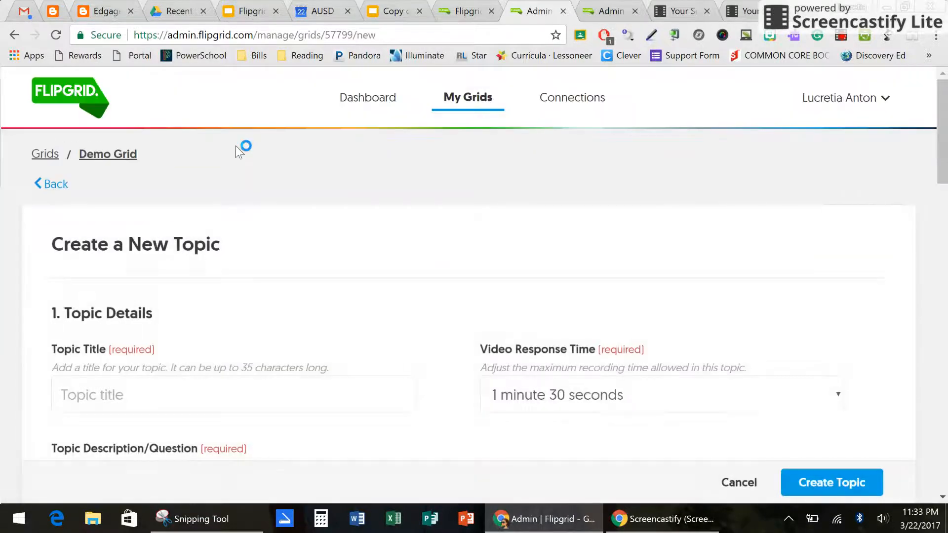
# Title the new topic 'Best Day Ever...'.
pyautogui.moveTo(945, 162); pyautogui.dragTo(946, 192)
pyautogui.click(228, 301)
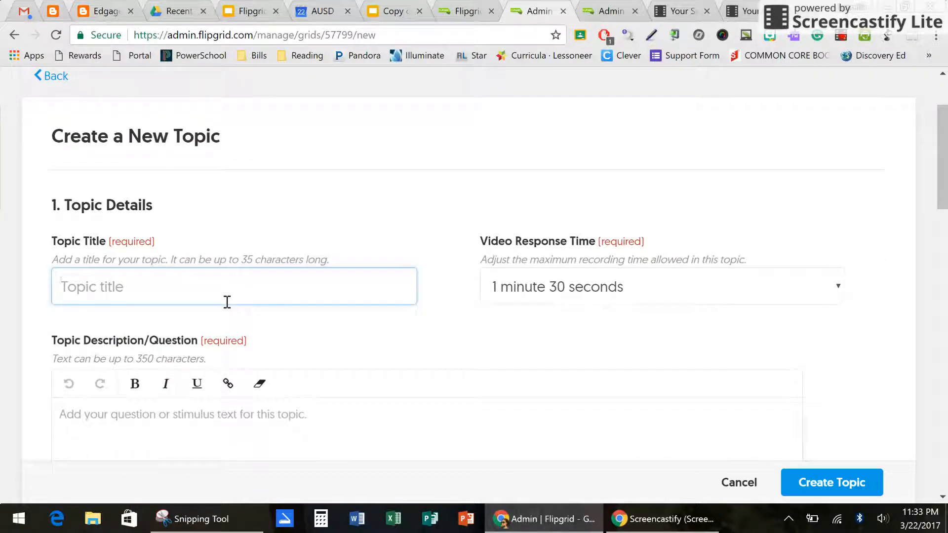
pyautogui.write('Best Day Ever')
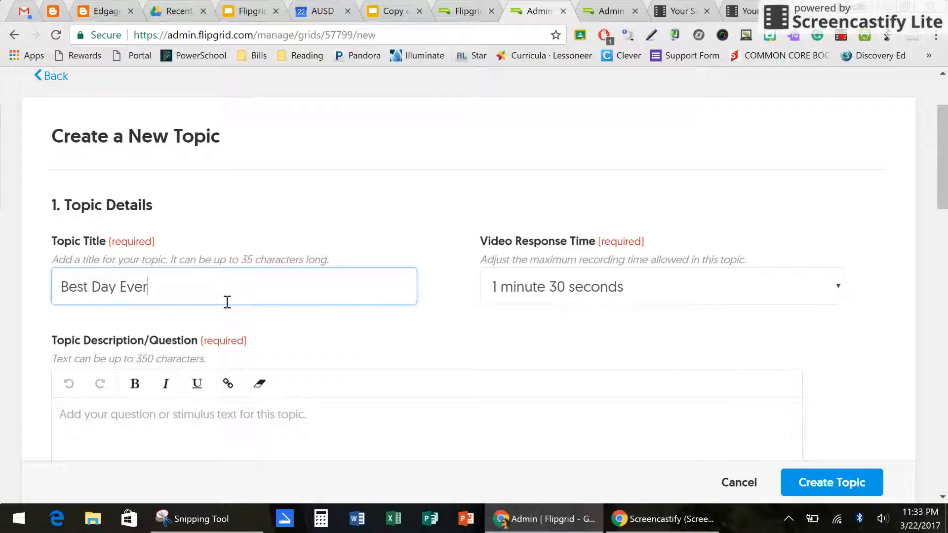
pyautogui.write('...')
pyautogui.scroll(-2, 774, 288)
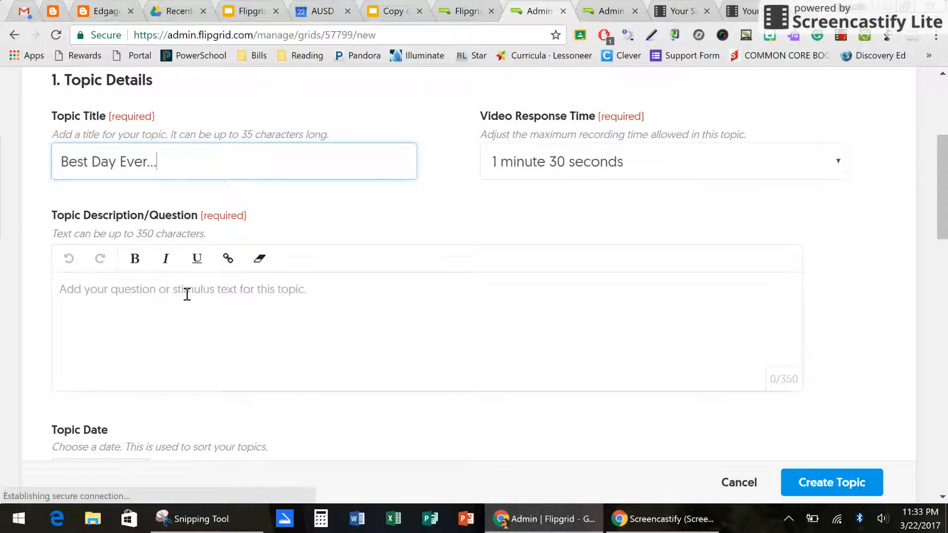
# Add a description asking students to state their name and tell about their best day ever.
pyautogui.click(187, 294)
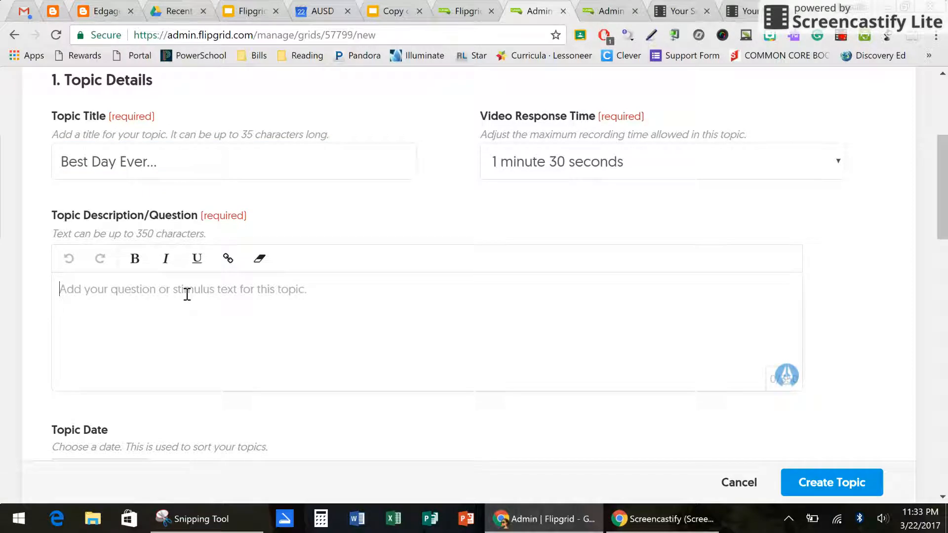
pyautogui.write('Please stat')
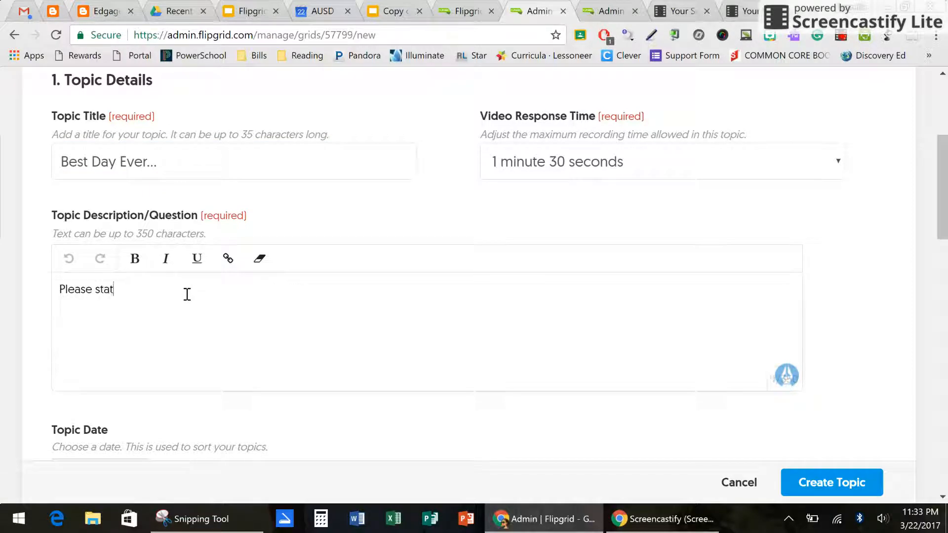
pyautogui.write('e your name and tell')
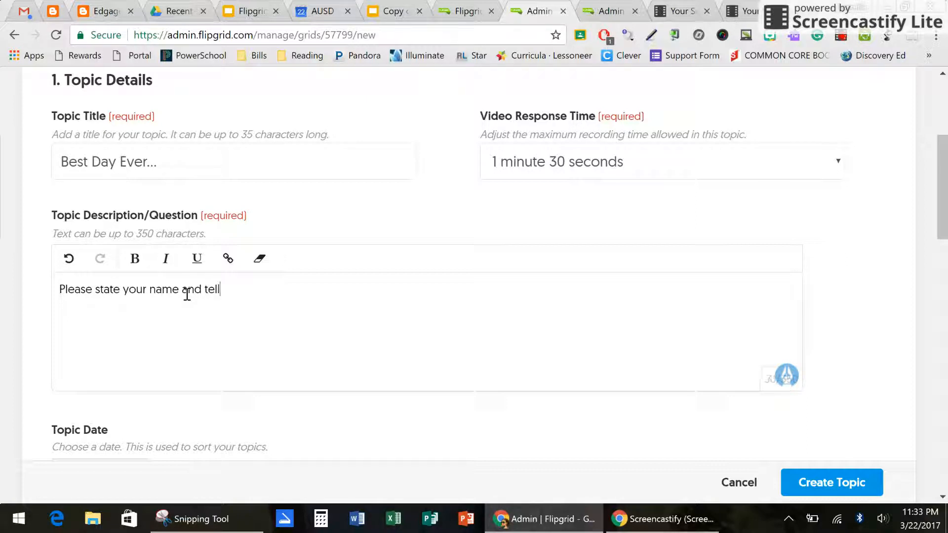
pyautogui.write(' us about your best day ever!')
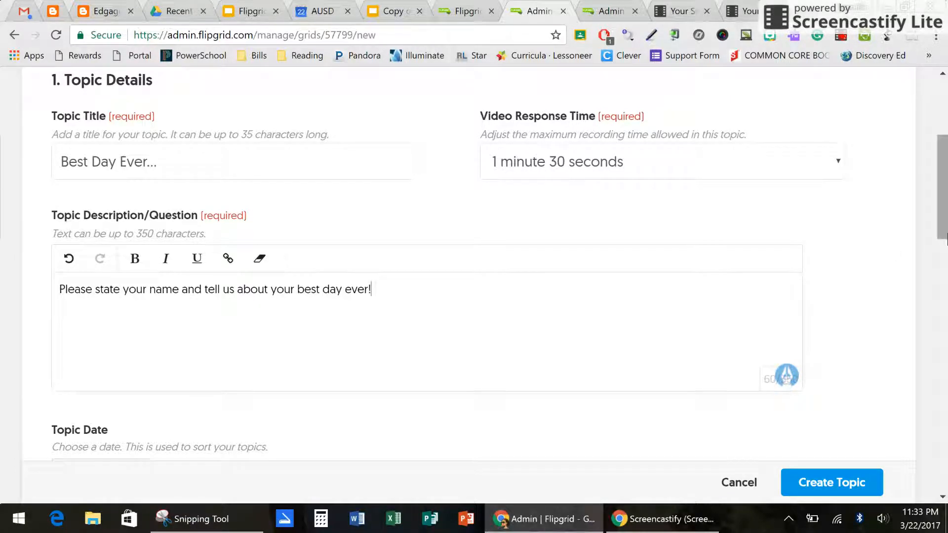
pyautogui.moveTo(944, 230); pyautogui.dragTo(944, 273)
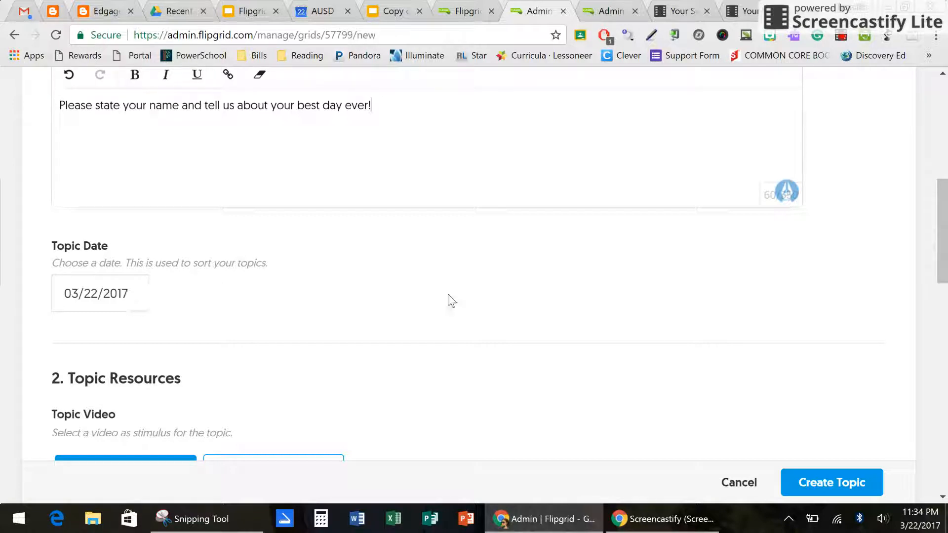
# Switch the topic's Active toggle off and create the Best Day Ever... topic.
pyautogui.moveTo(944, 269); pyautogui.dragTo(945, 326)
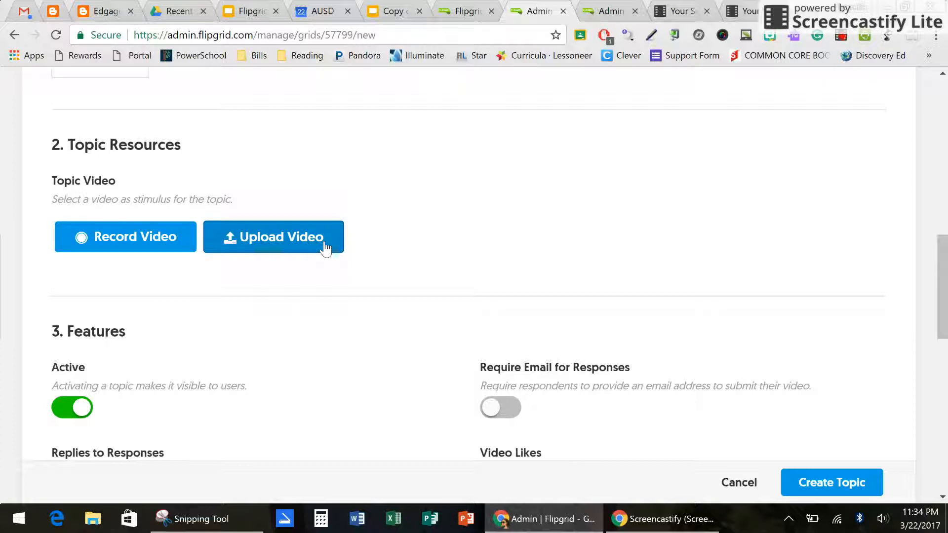
pyautogui.moveTo(943, 263); pyautogui.dragTo(944, 313)
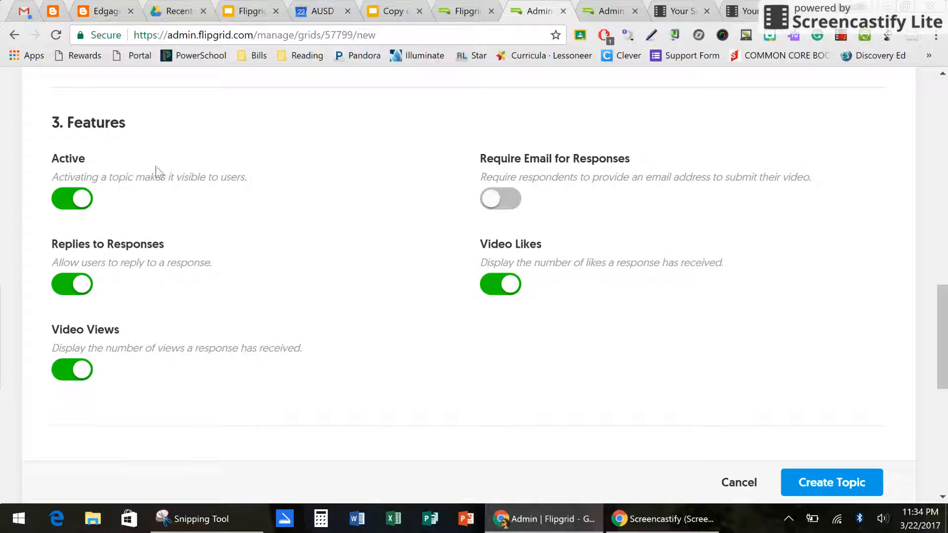
pyautogui.click(85, 202)
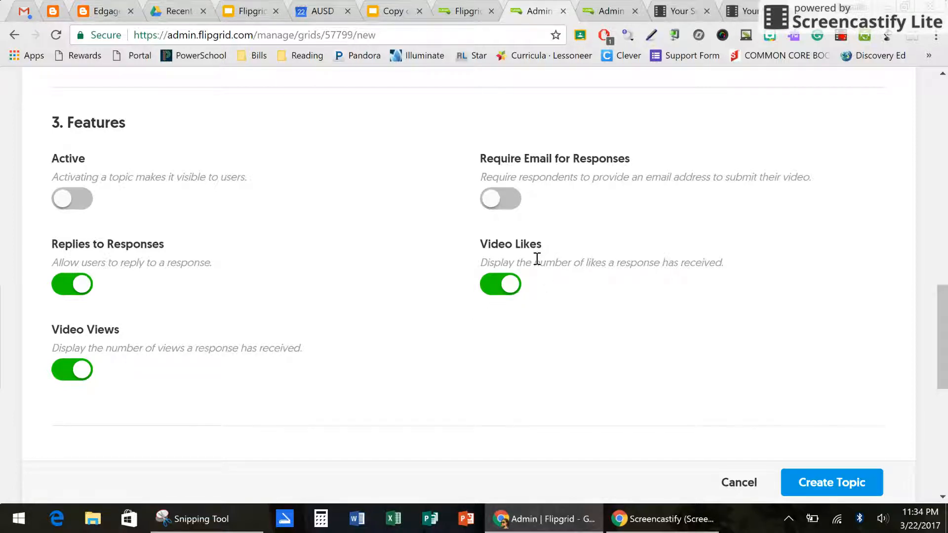
pyautogui.scroll(-2, 740, 321)
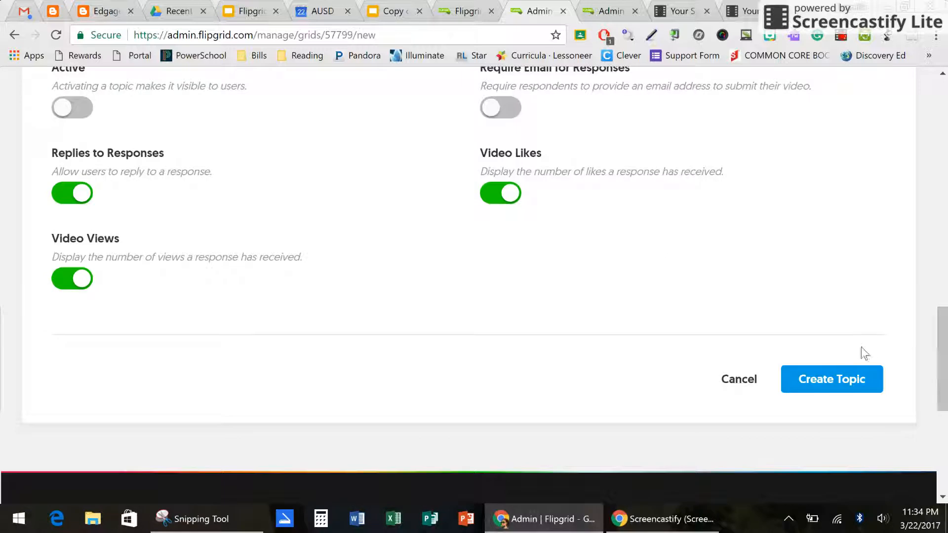
pyautogui.click(845, 384)
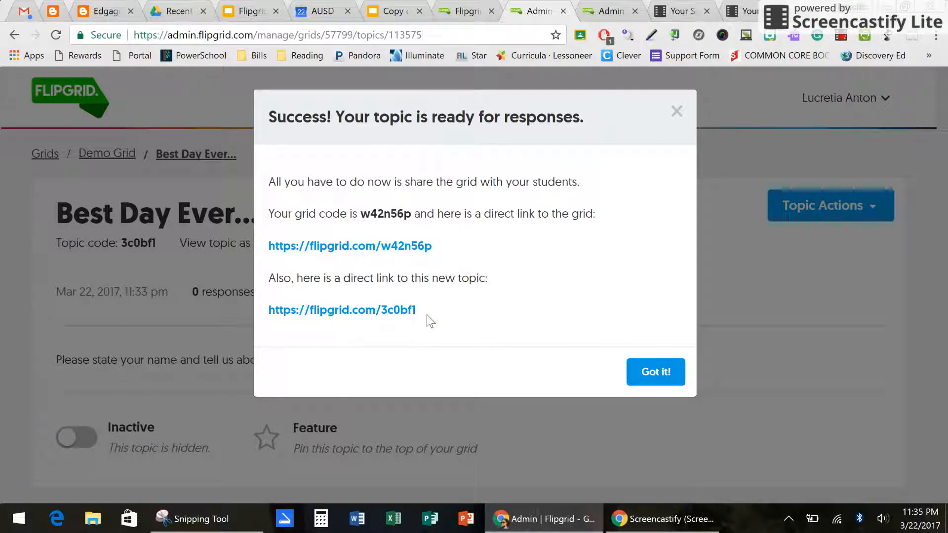
# Dismiss the success message and open the topic's Share dialog with link and embed codes.
pyautogui.click(646, 373)
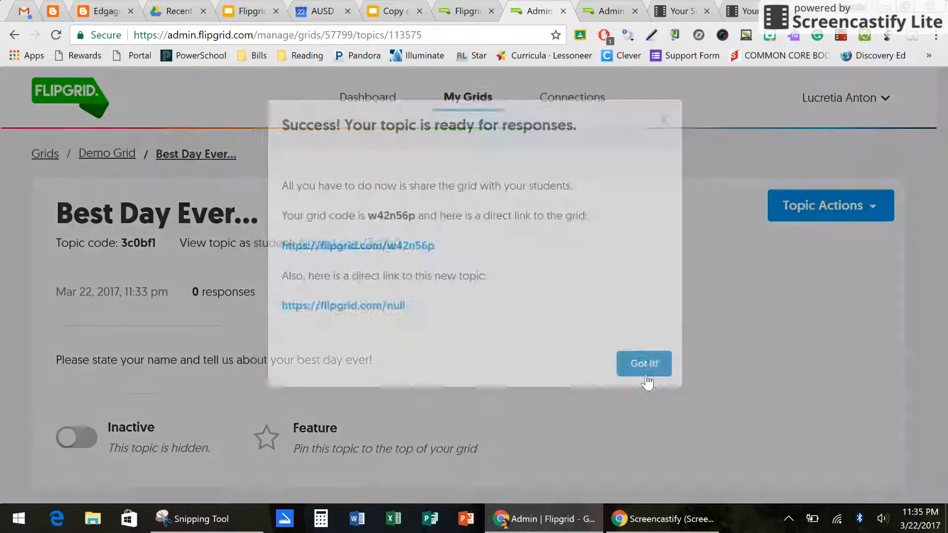
pyautogui.moveTo(946, 205); pyautogui.dragTo(946, 249)
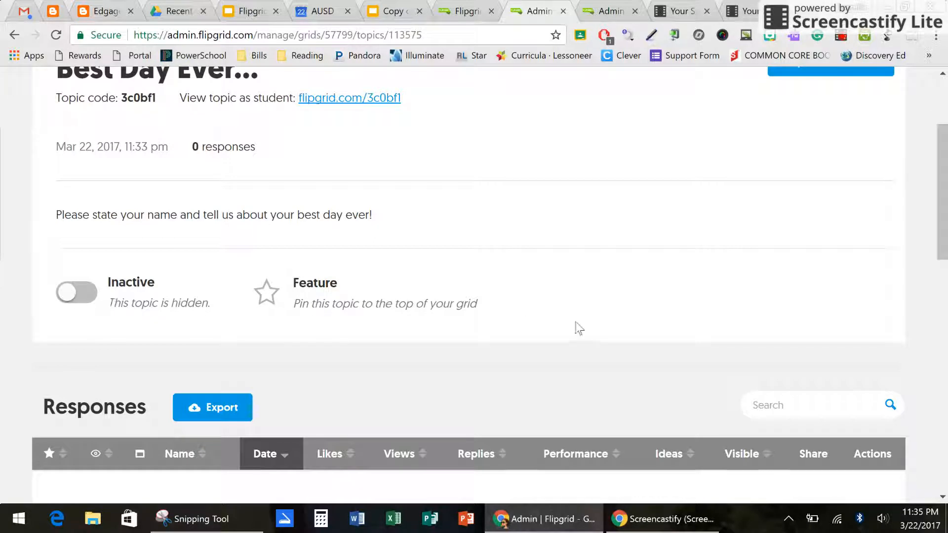
pyautogui.moveTo(946, 232); pyautogui.dragTo(946, 328)
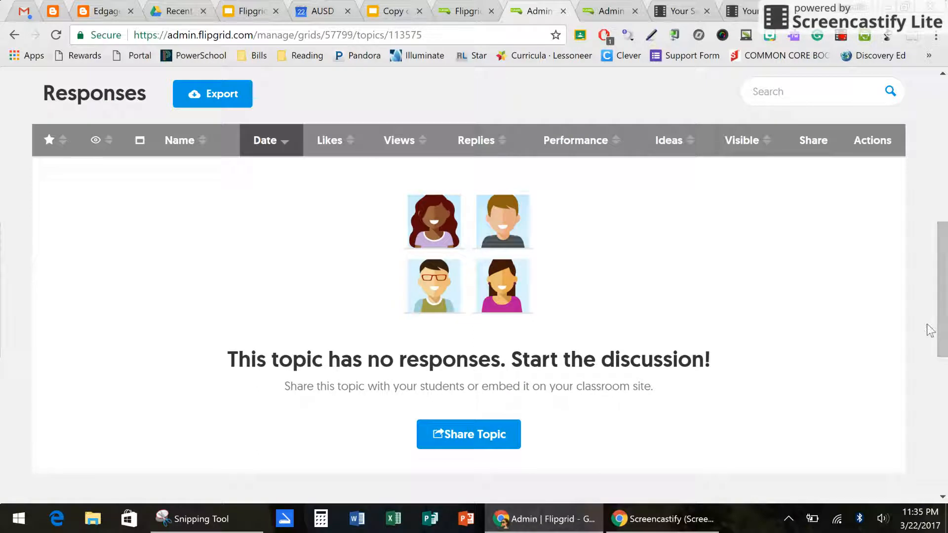
pyautogui.rightClick(462, 442)
pyautogui.click(440, 434)
pyautogui.click(439, 433)
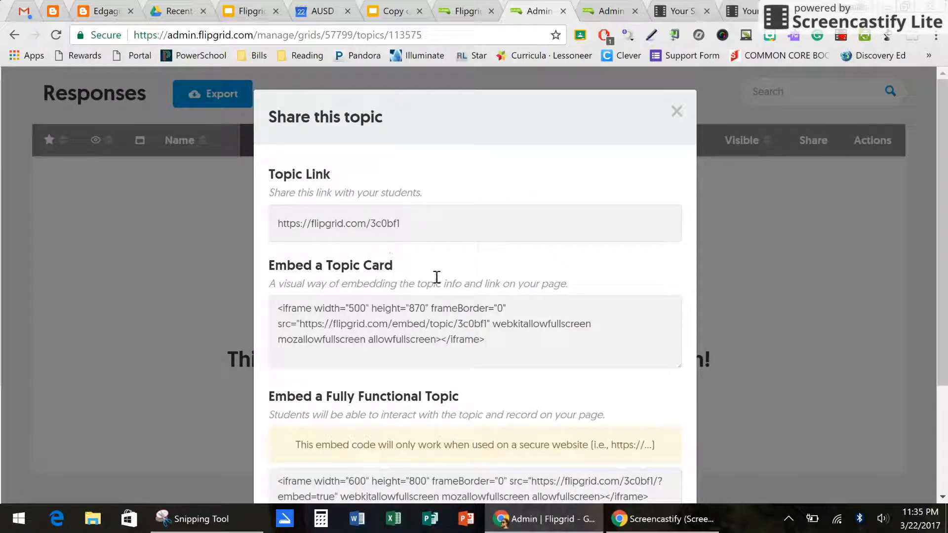
# Close the Share dialog and try the student view, which reports the topic code inactive.
pyautogui.click(676, 112)
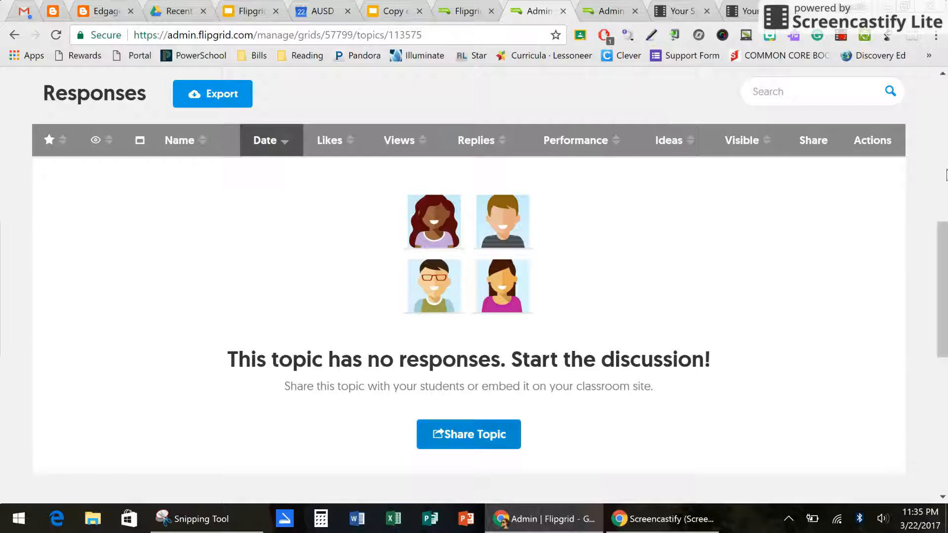
pyautogui.moveTo(944, 241); pyautogui.dragTo(945, 126)
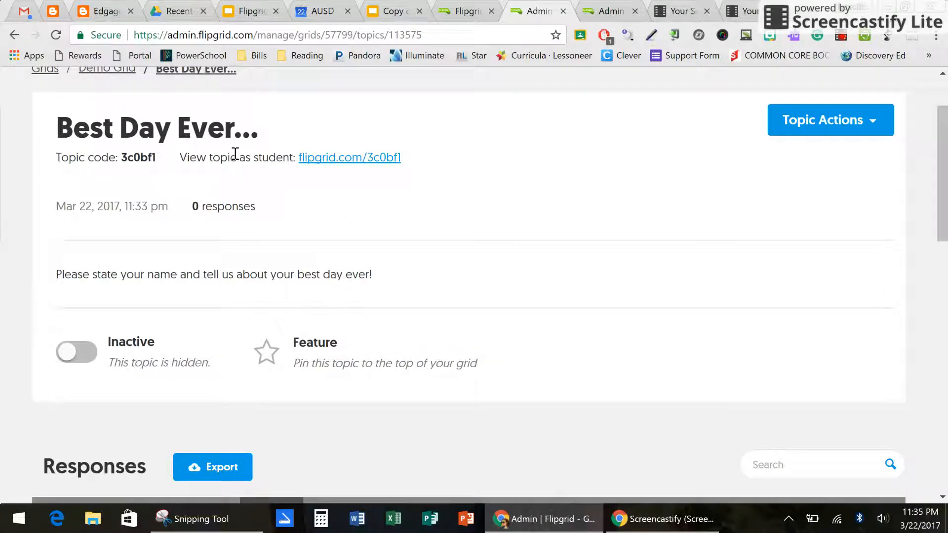
pyautogui.click(338, 160)
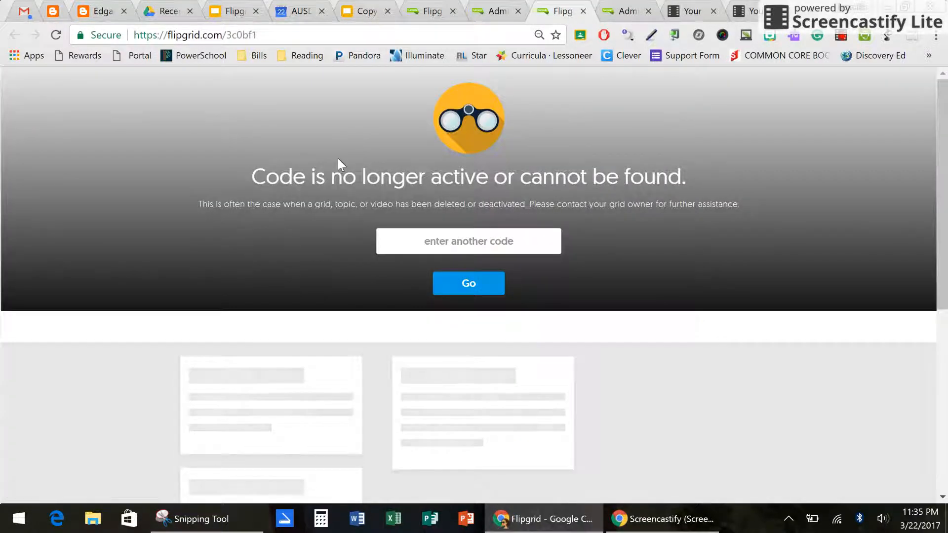
pyautogui.click(492, 10)
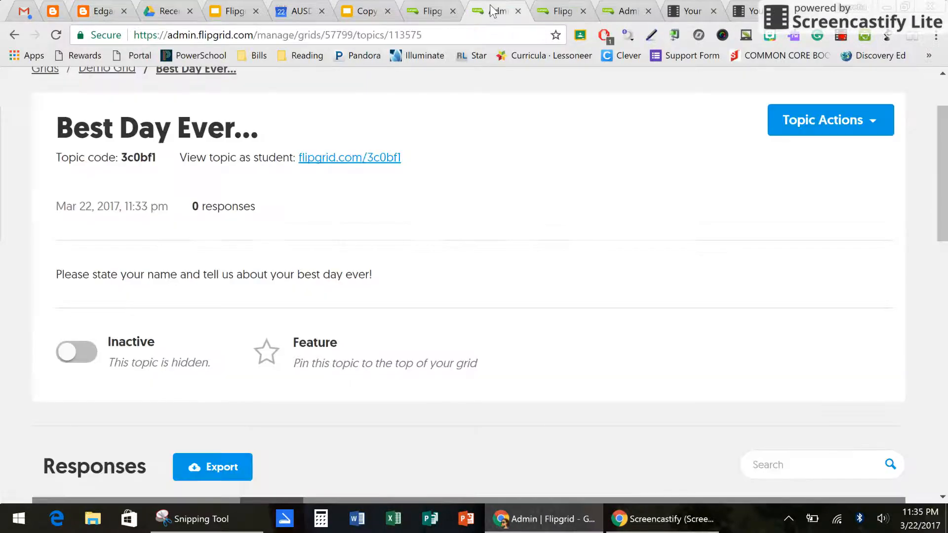
# Make the Best Day Ever... topic Active and reopen its student view.
pyautogui.click(66, 352)
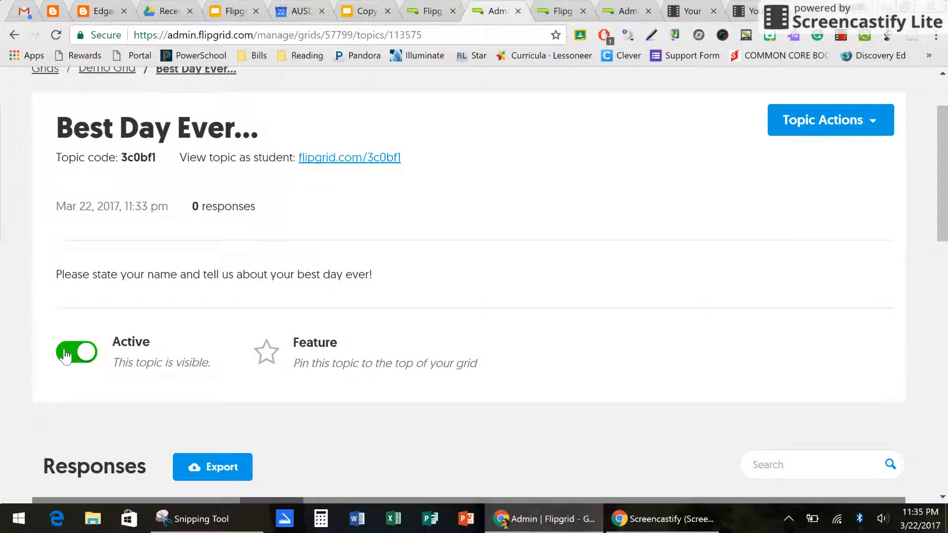
pyautogui.click(558, 11)
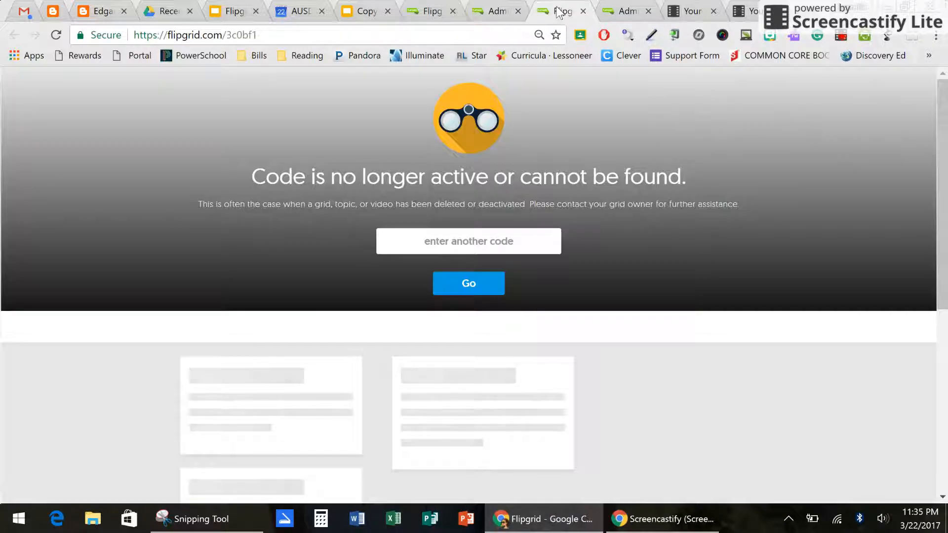
pyautogui.click(583, 11)
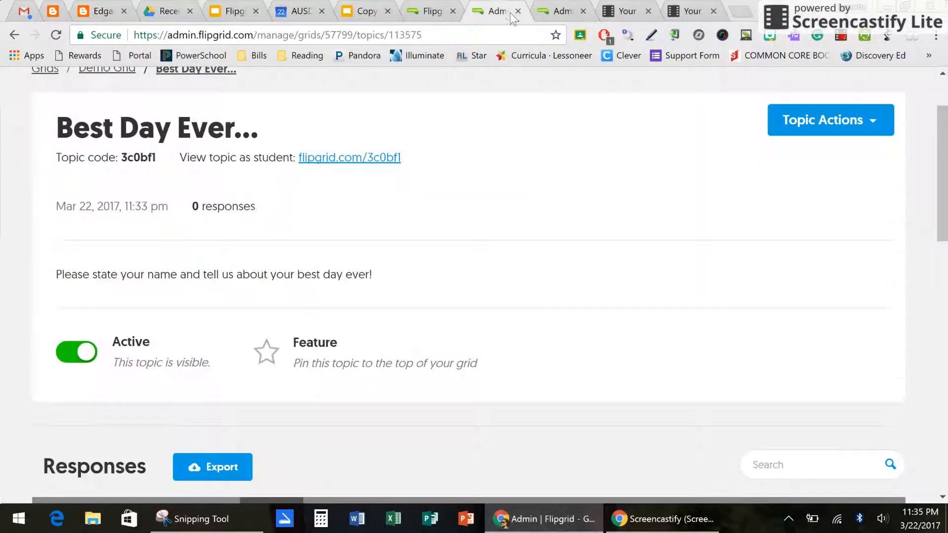
pyautogui.click(380, 158)
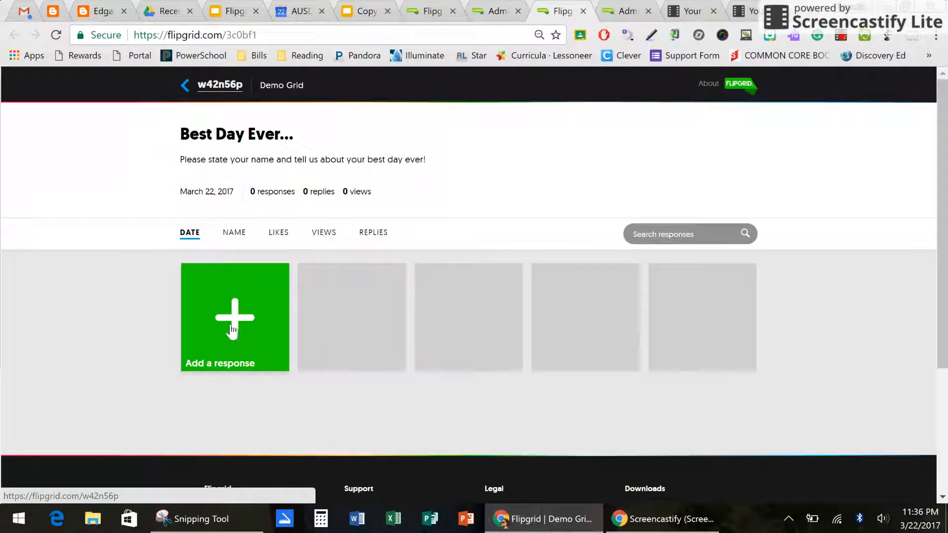
# Record a short video response to the topic.
pyautogui.click(234, 323)
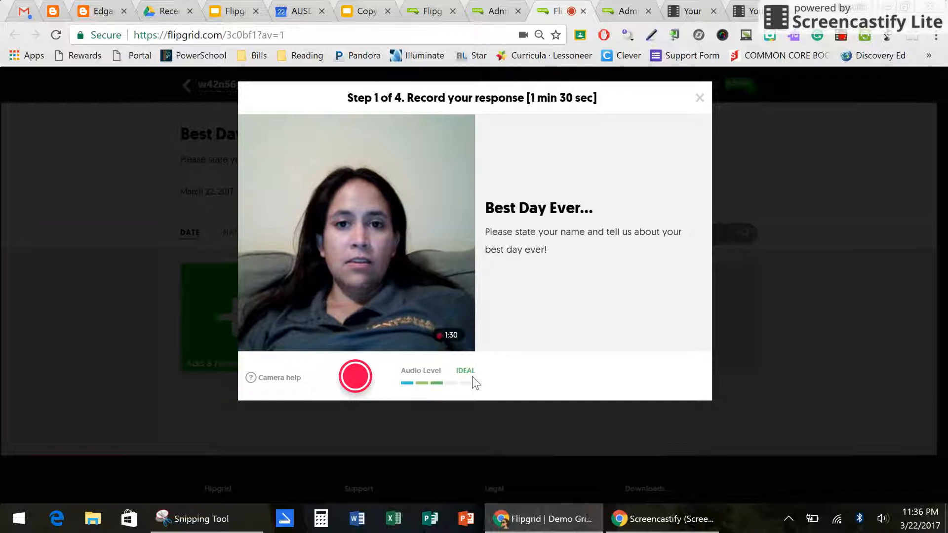
pyautogui.click(359, 378)
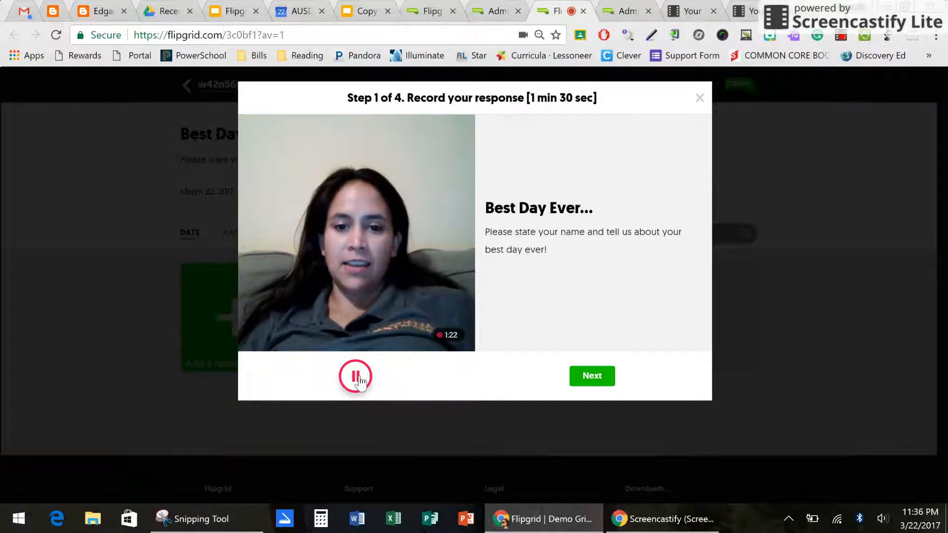
pyautogui.click(362, 378)
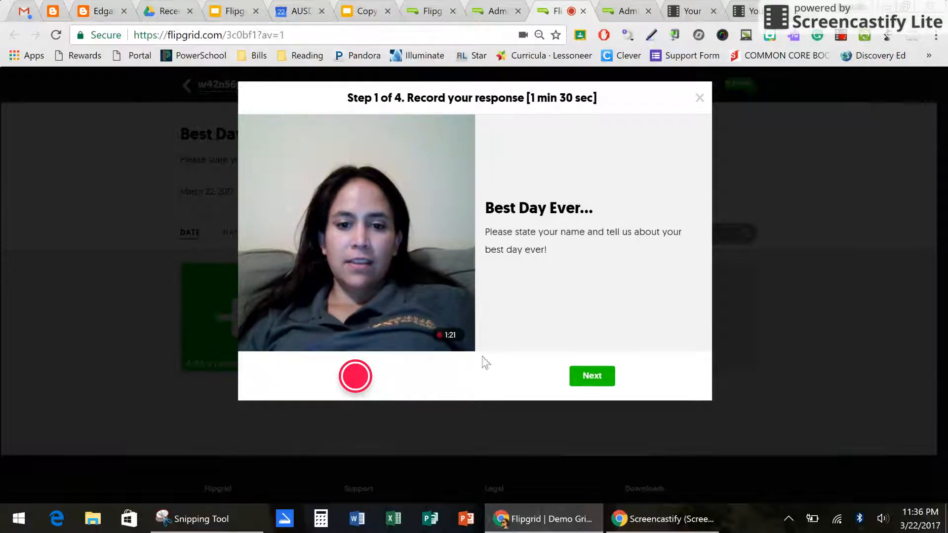
pyautogui.click(597, 388)
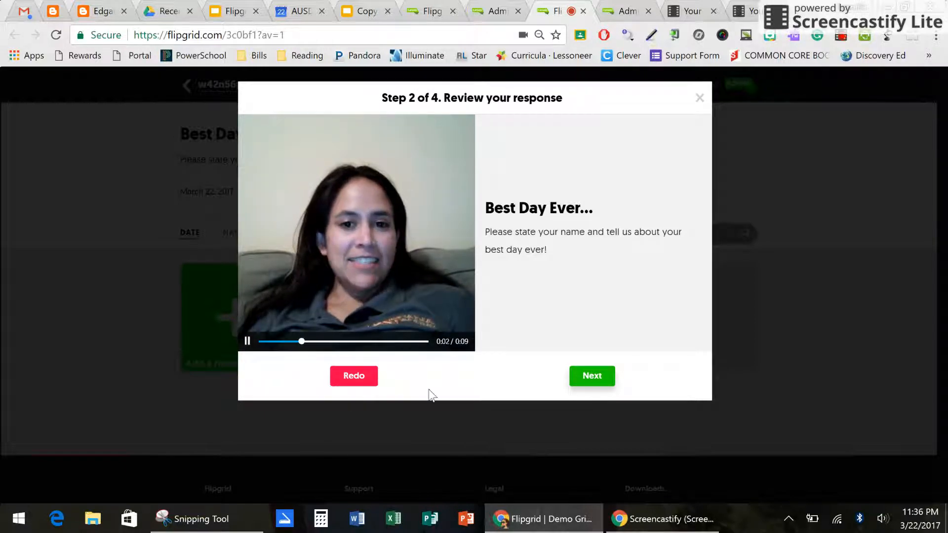
# Accept the recording and snap a thumbnail for the response.
pyautogui.click(594, 377)
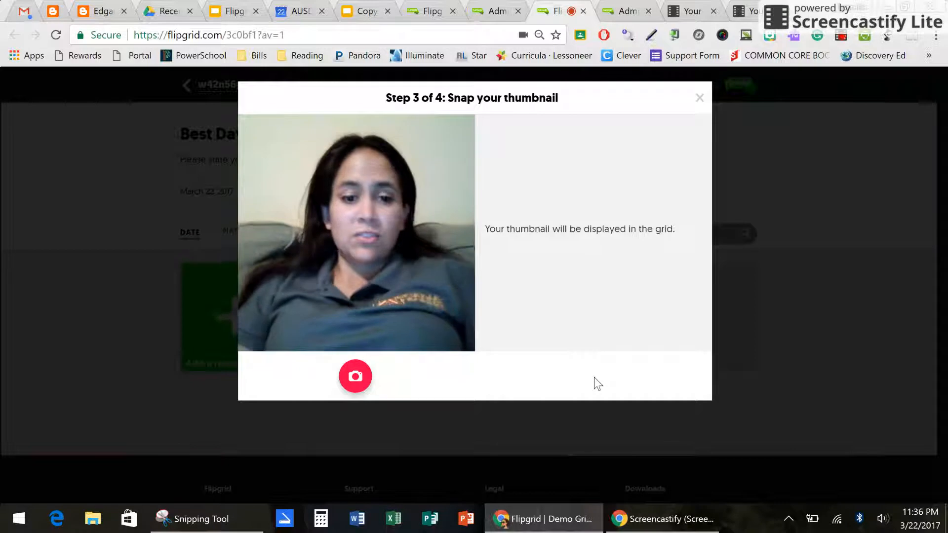
pyautogui.click(355, 377)
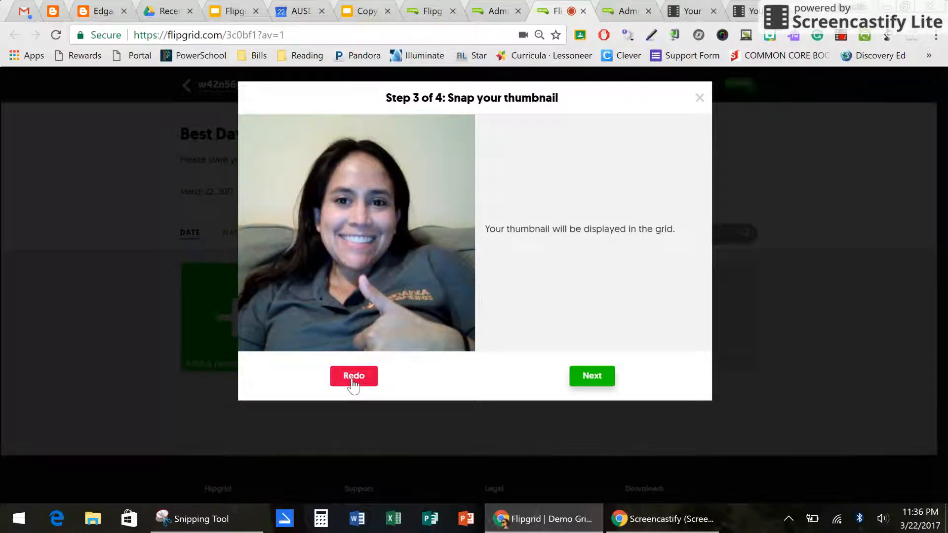
pyautogui.click(592, 376)
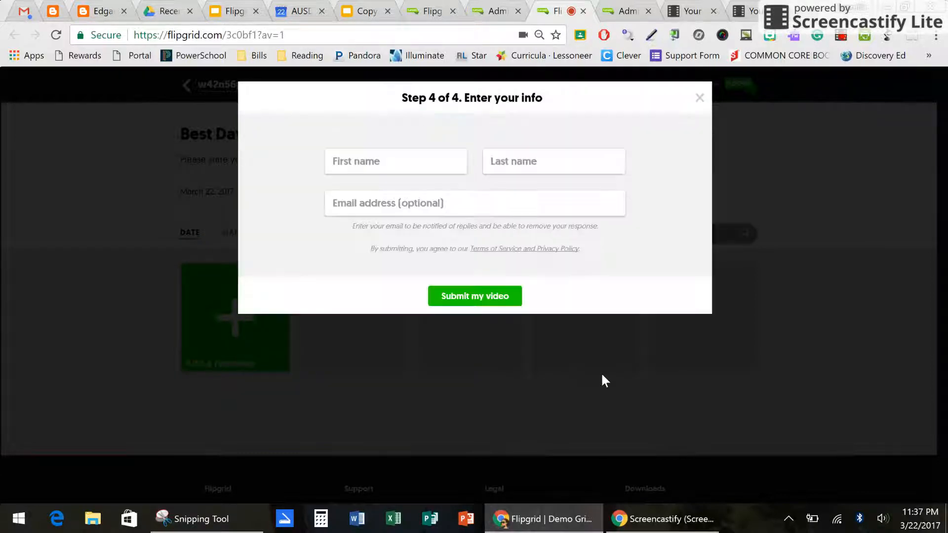
# Enter the responder's first name, accept the saved suggestion, and clear the autofilled email.
pyautogui.click(422, 169)
pyautogui.write('Luc')
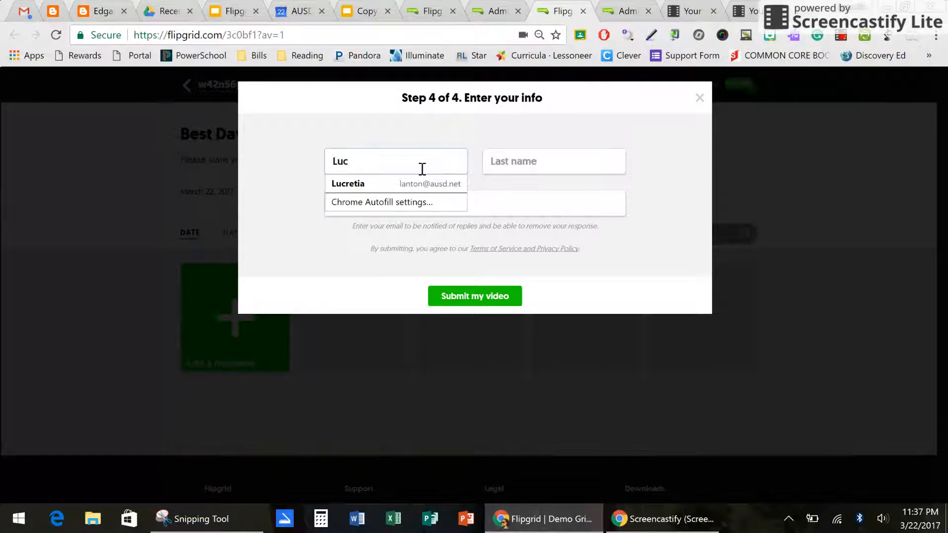
pyautogui.write('a')
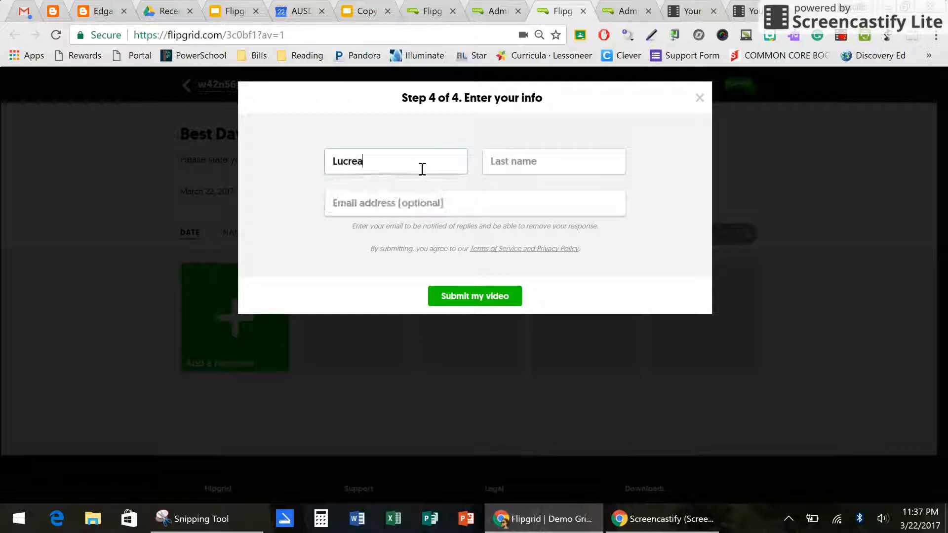
pyautogui.press('BackSpace')
pyautogui.click(422, 183)
pyautogui.click(423, 206)
pyautogui.moveTo(423, 207); pyautogui.dragTo(331, 206)
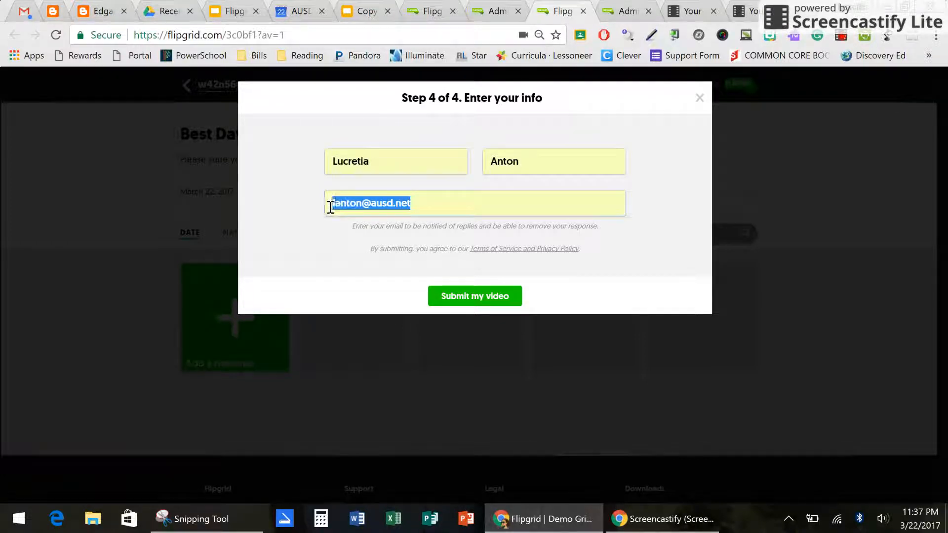
pyautogui.press('BackSpace')
# Finish the first name, set the last name to 'Period 1', and submit the video response.
pyautogui.click(389, 169)
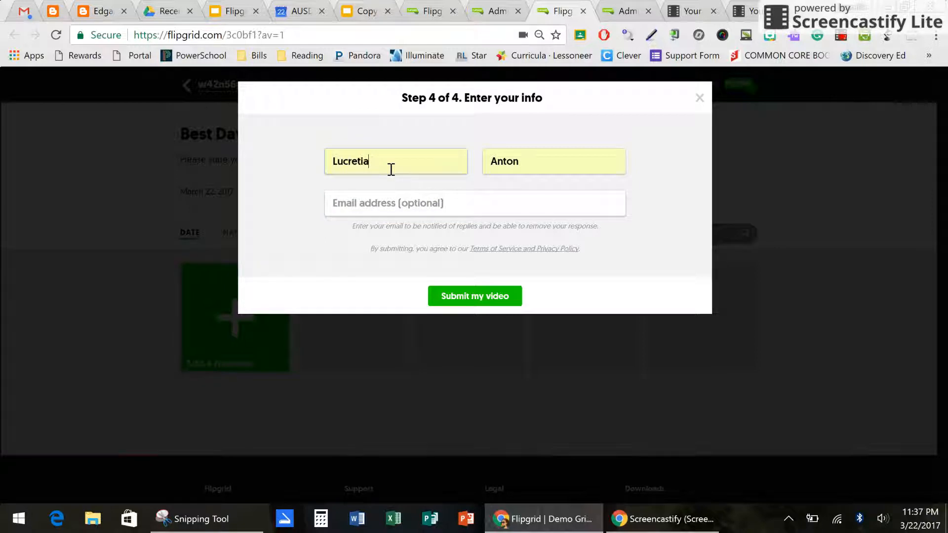
pyautogui.write('Anton')
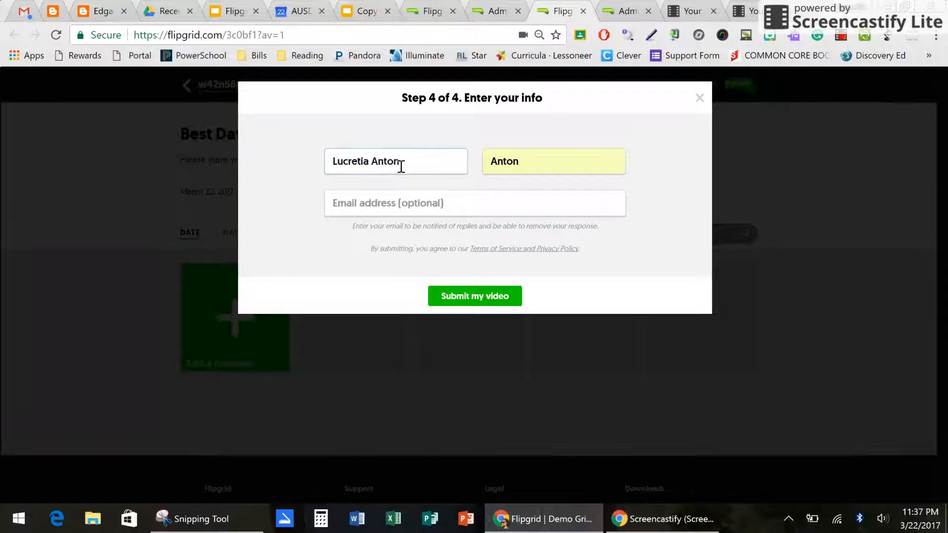
pyautogui.moveTo(522, 165); pyautogui.dragTo(467, 166)
pyautogui.write('Period 1')
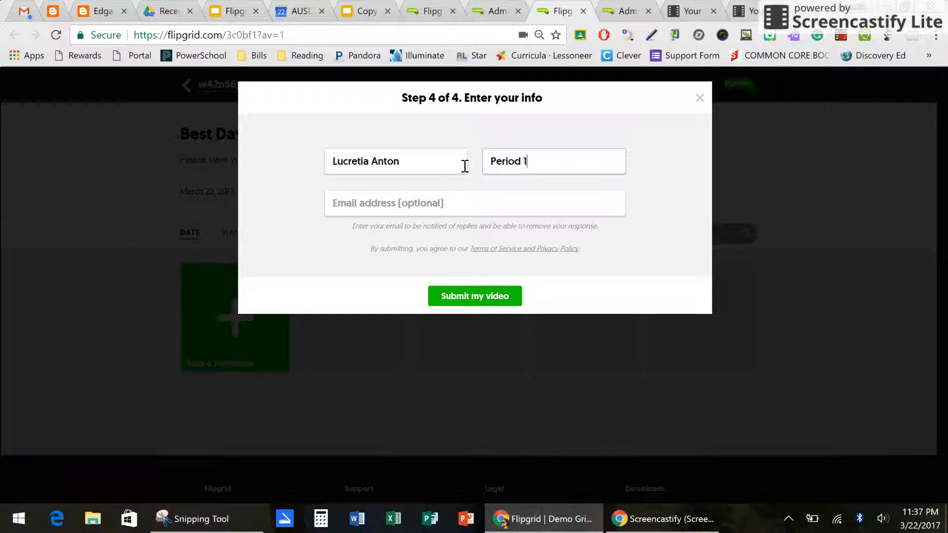
pyautogui.click(454, 195)
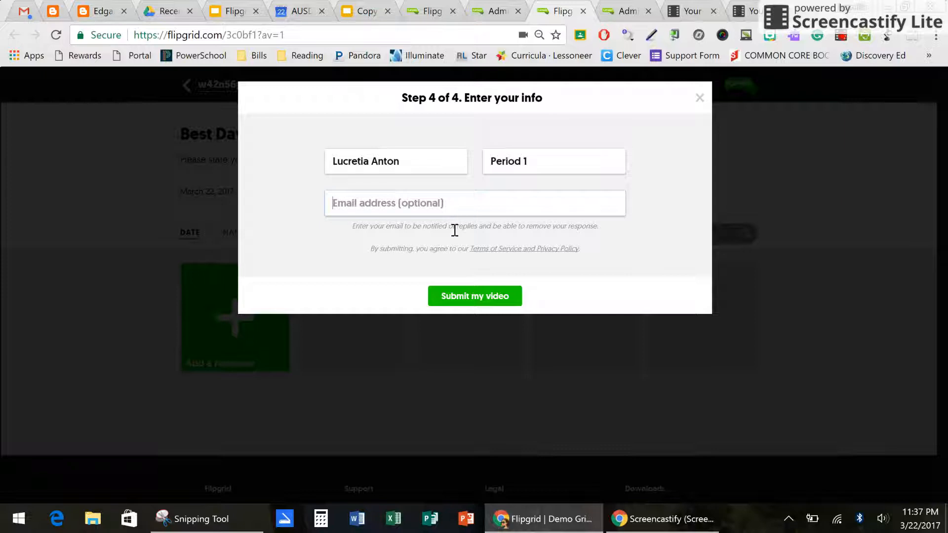
pyautogui.click(462, 299)
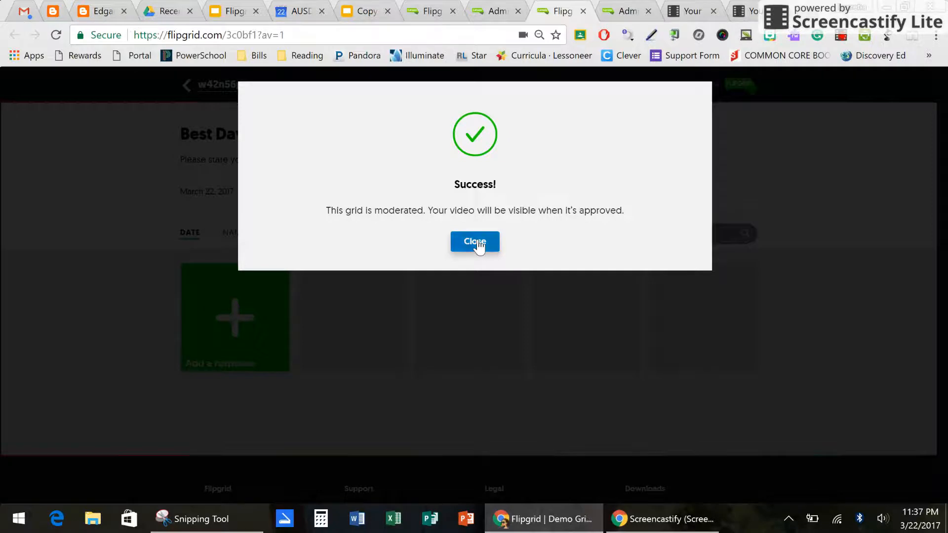
pyautogui.click(477, 243)
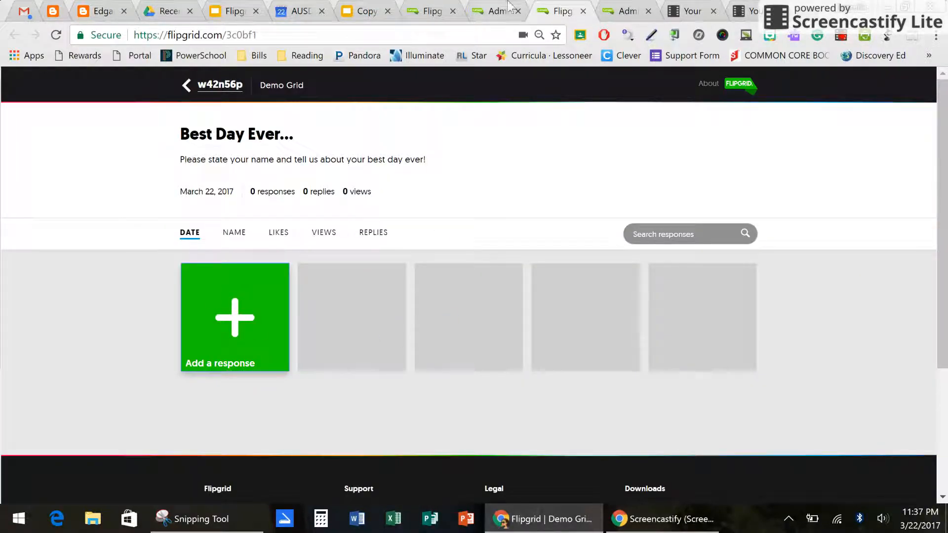
# In the admin view, reload the topic and switch the new Period 1 response from Inactive to Active.
pyautogui.click(487, 13)
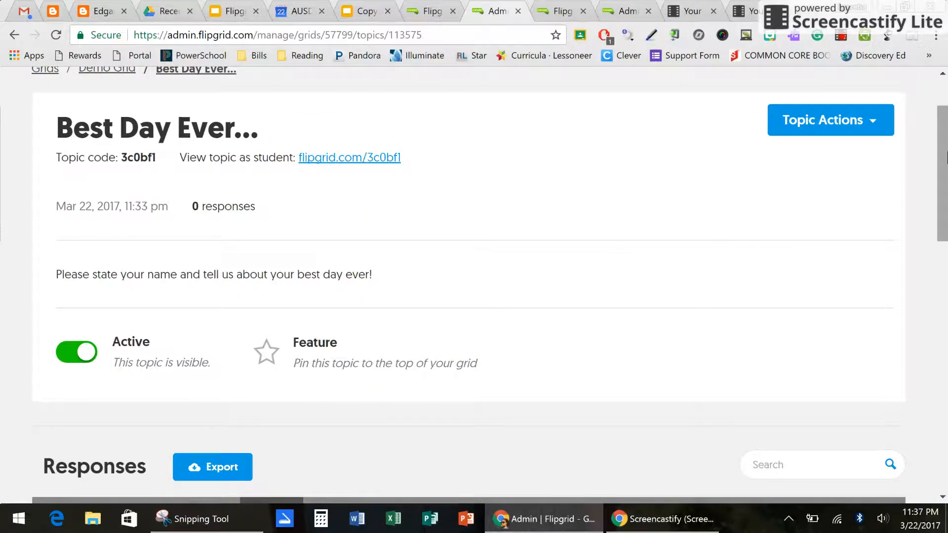
pyautogui.moveTo(945, 156); pyautogui.dragTo(945, 223)
pyautogui.click(57, 34)
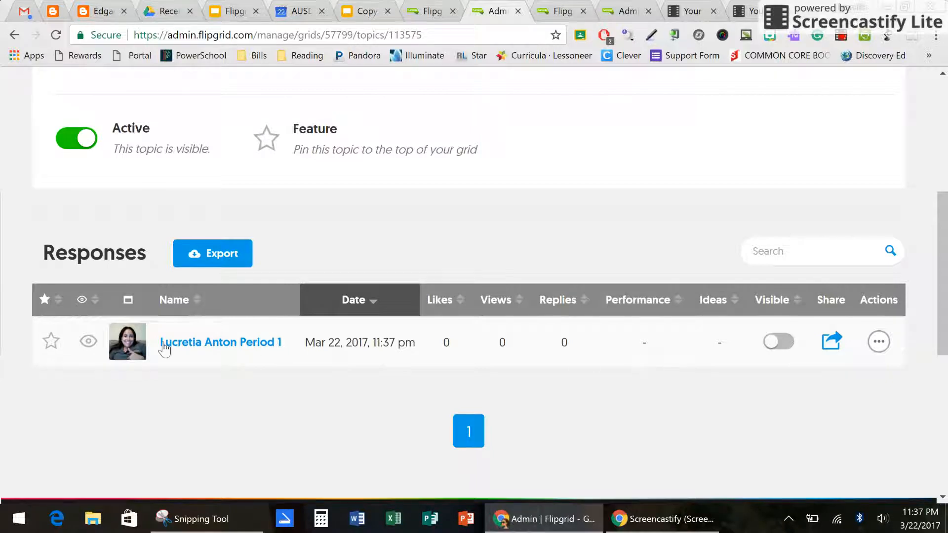
pyautogui.click(187, 346)
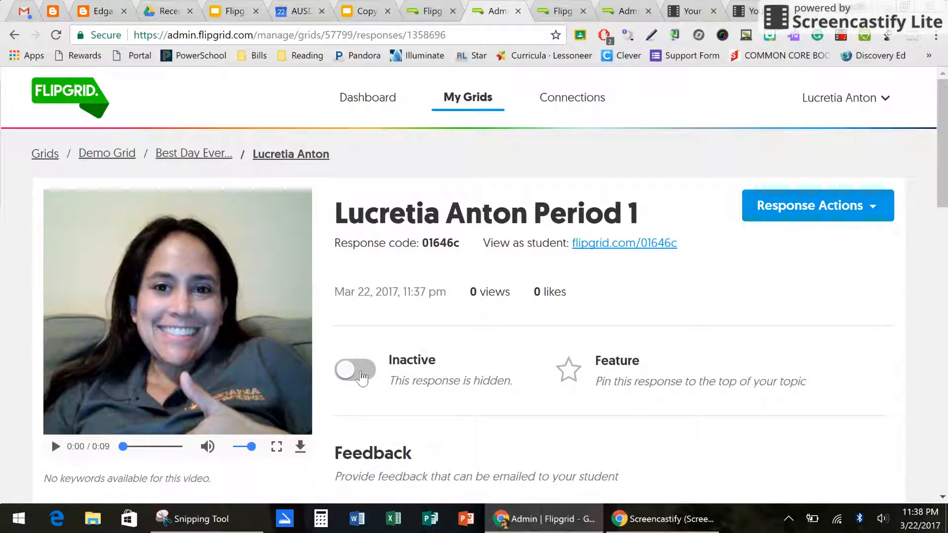
pyautogui.click(345, 373)
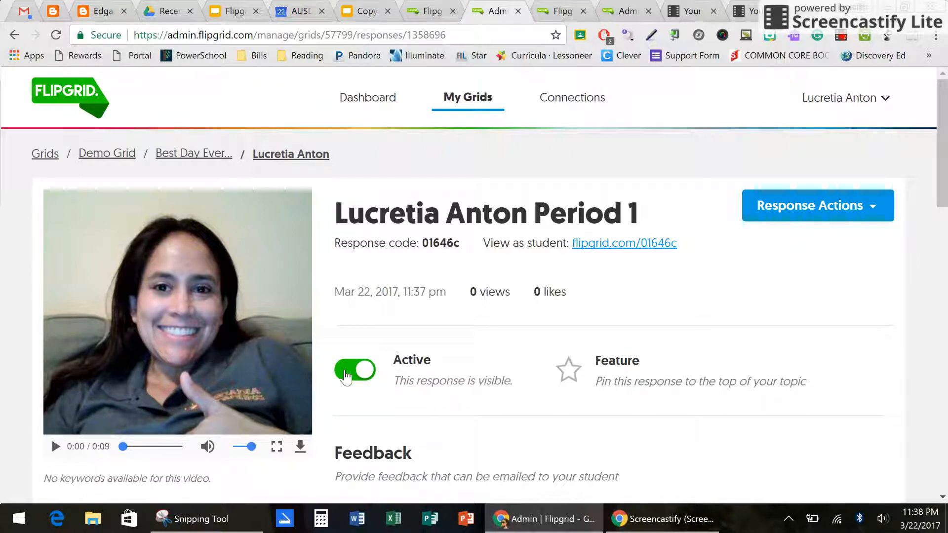
# Reload the student grid, open the new response, like it, and view its transcript.
pyautogui.click(552, 10)
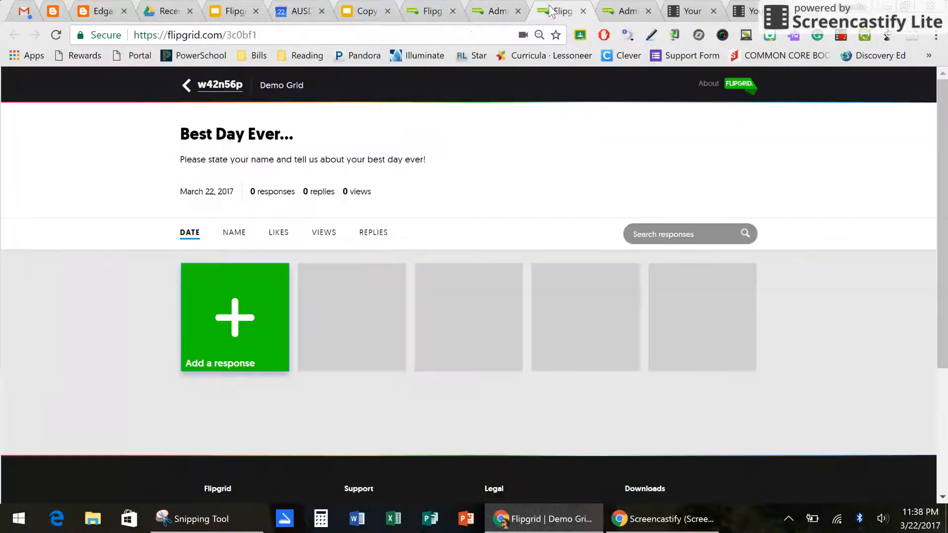
pyautogui.click(57, 33)
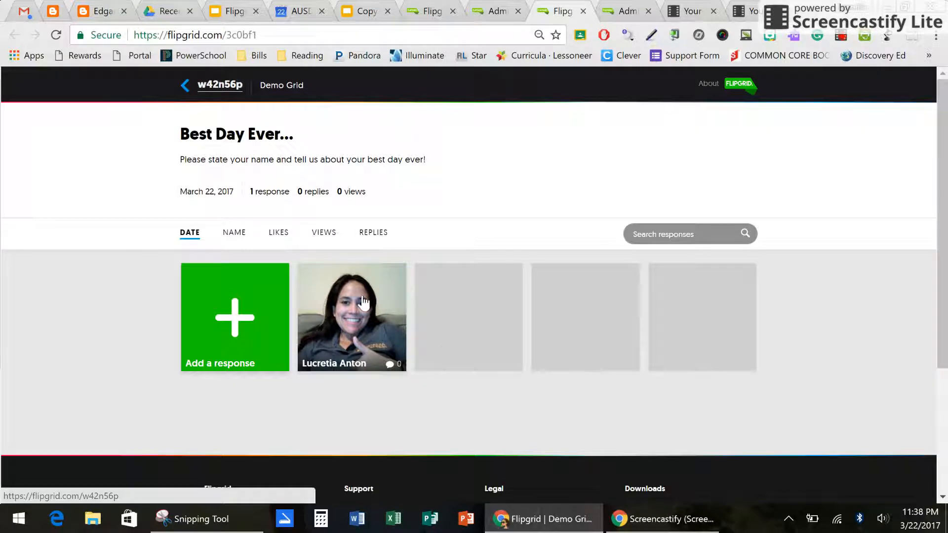
pyautogui.click(378, 330)
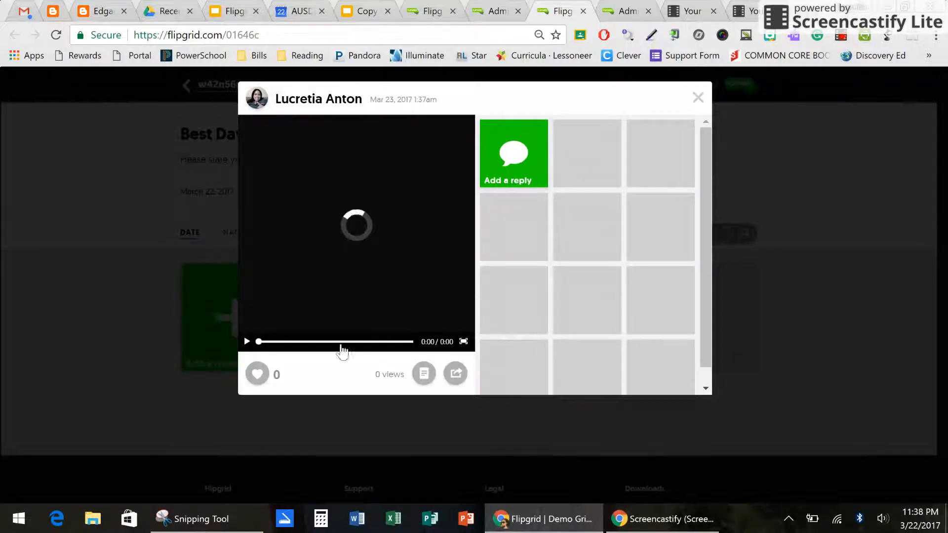
pyautogui.click(257, 374)
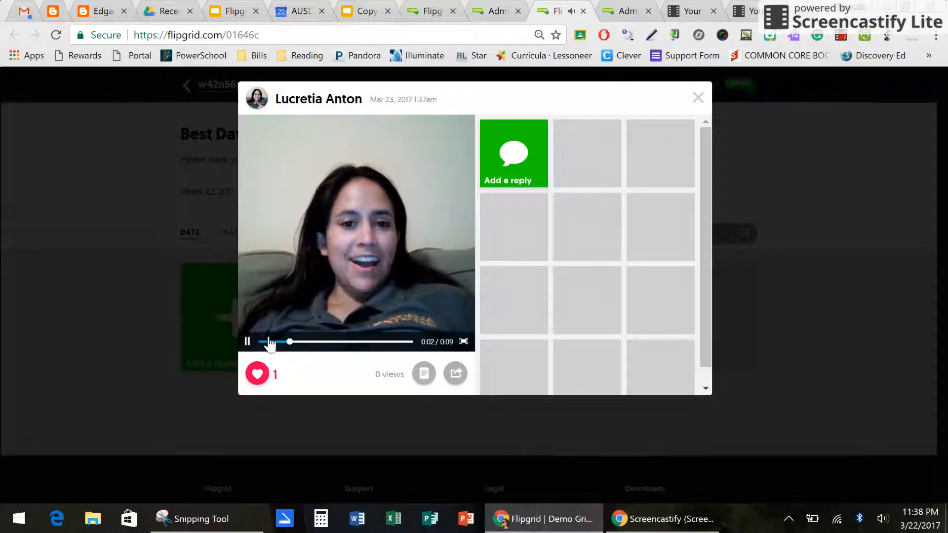
pyautogui.click(246, 341)
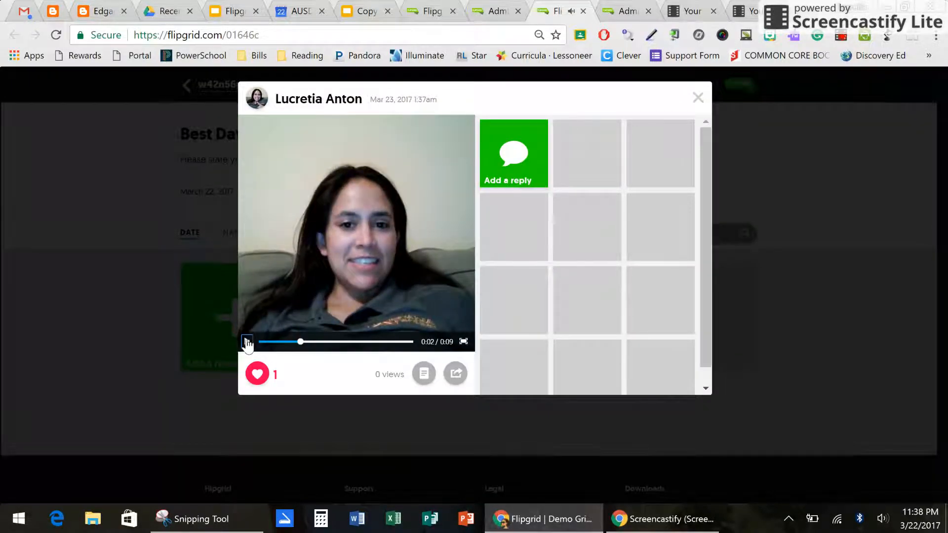
pyautogui.click(424, 377)
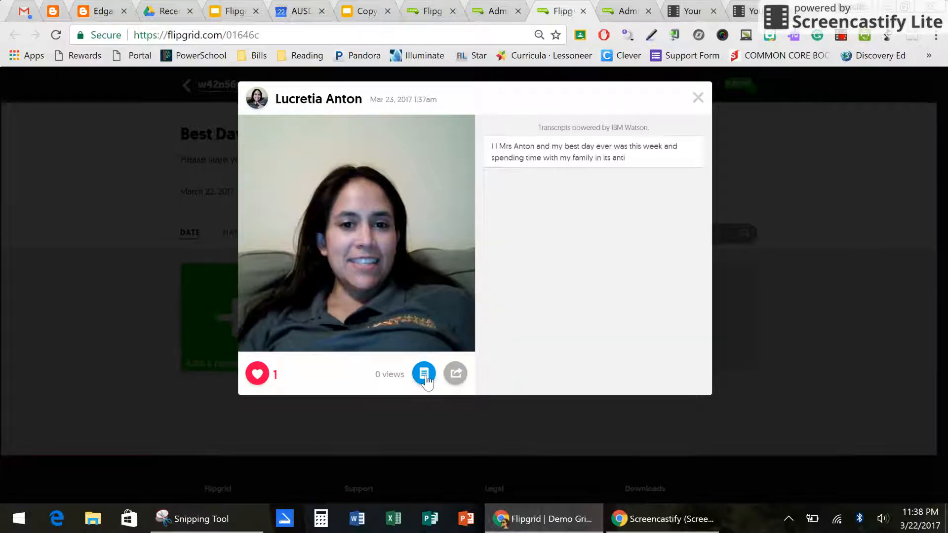
pyautogui.click(697, 98)
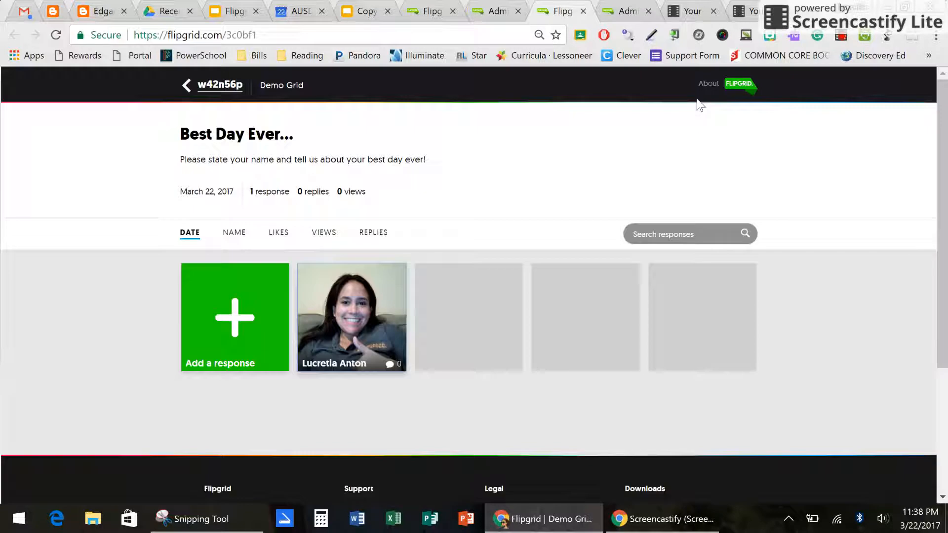
# Reopen the response, start a reply, then cancel it and return to the grid.
pyautogui.click(379, 353)
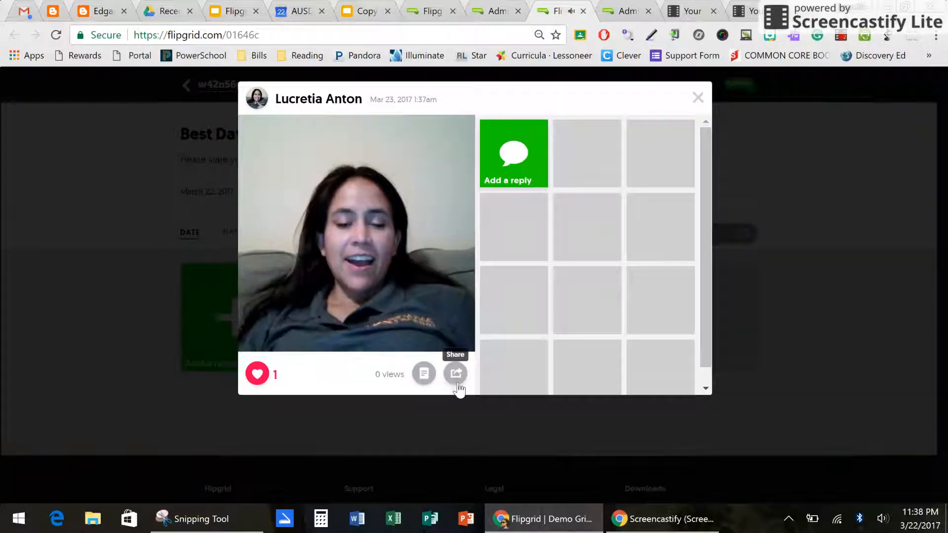
pyautogui.click(512, 165)
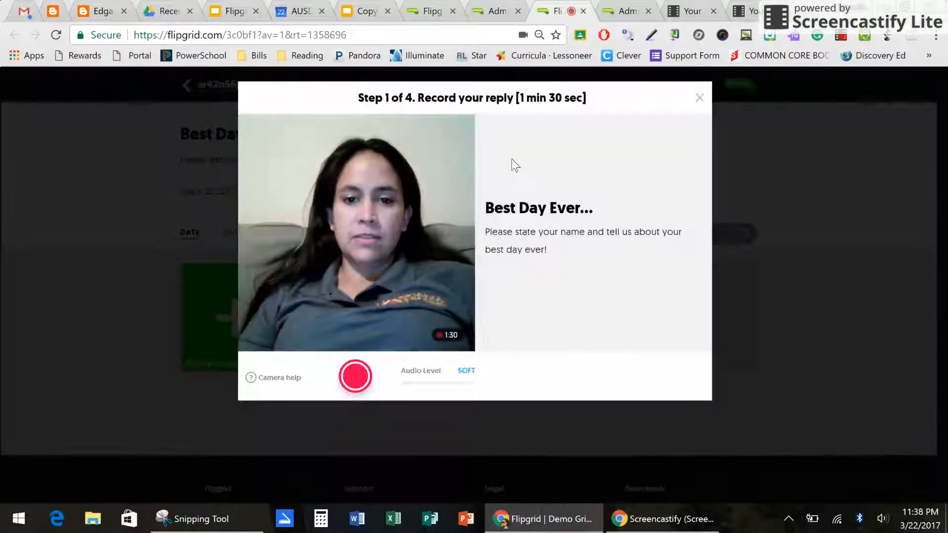
pyautogui.click(700, 97)
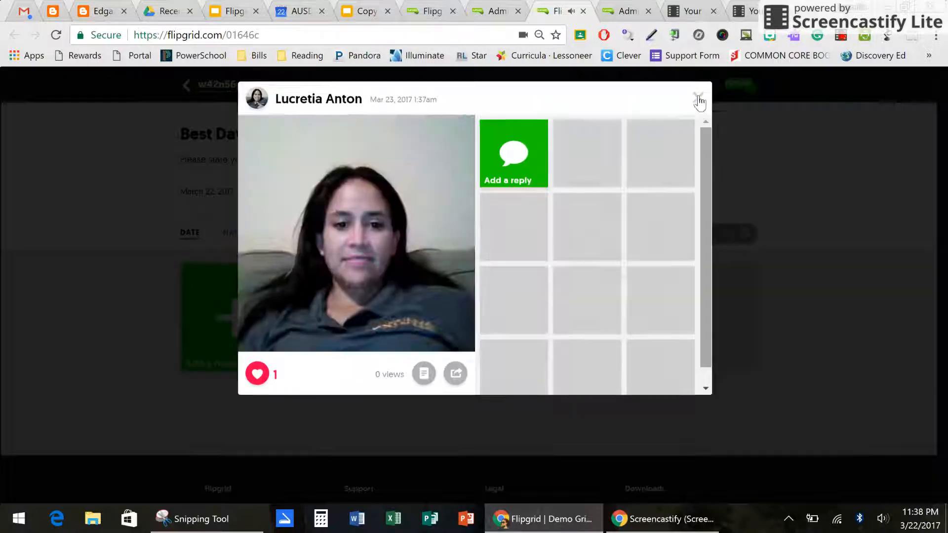
pyautogui.click(699, 99)
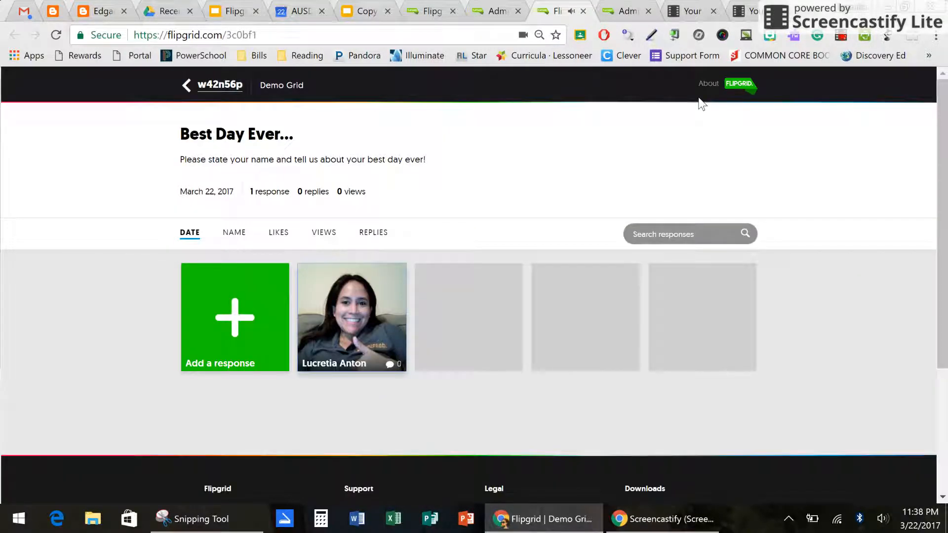